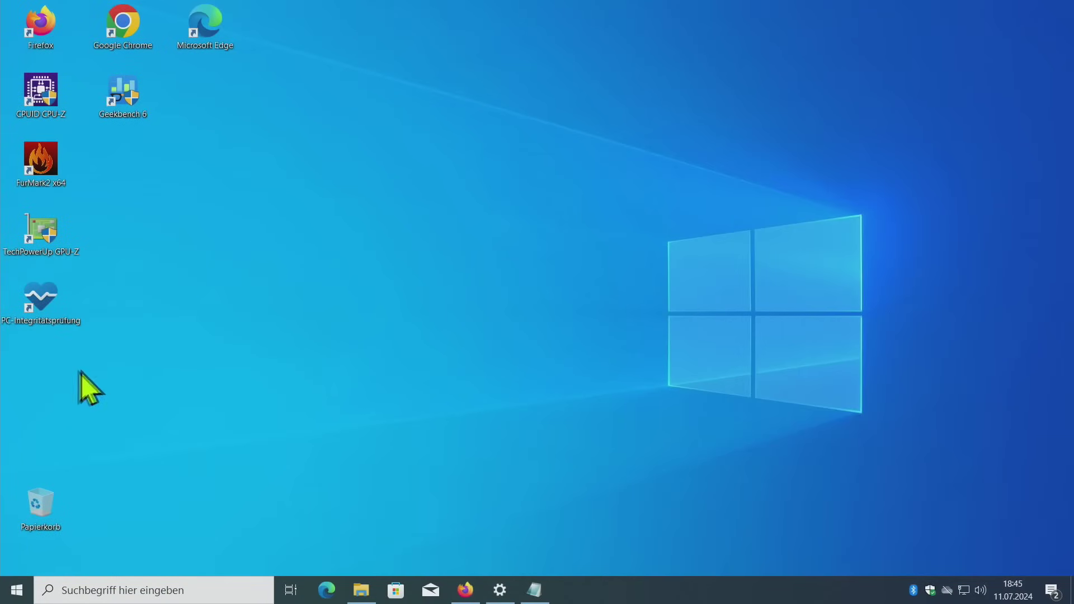
- Check the PC's Windows 11 compatibility in PC-Integritätsprüfung and review the full list of requirement results
{"action": "double_click", "coordinate": [37, 295]}
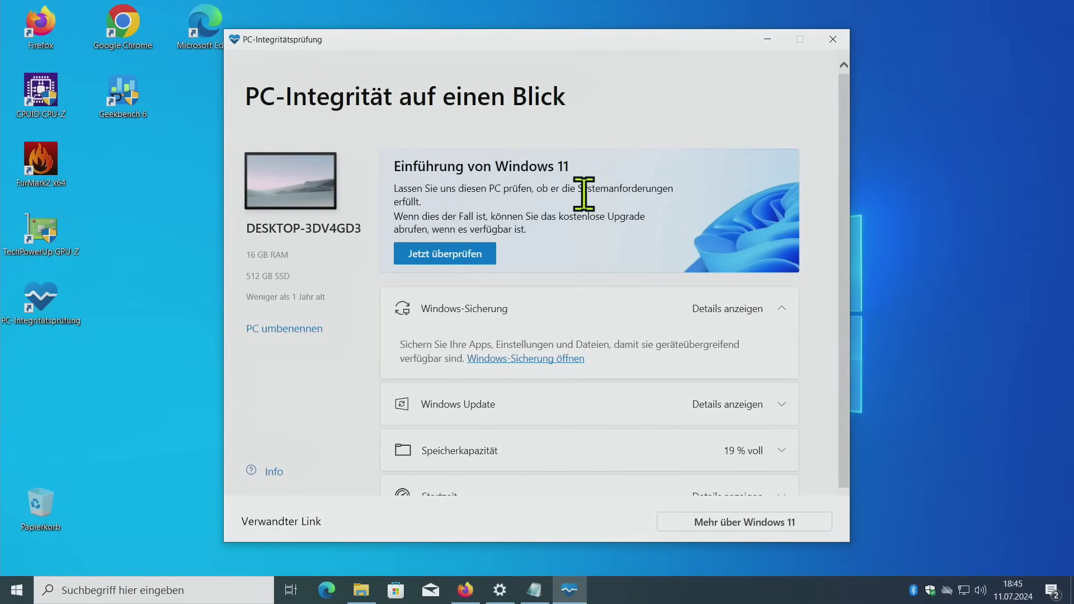
{"action": "left_click", "coordinate": [456, 259]}
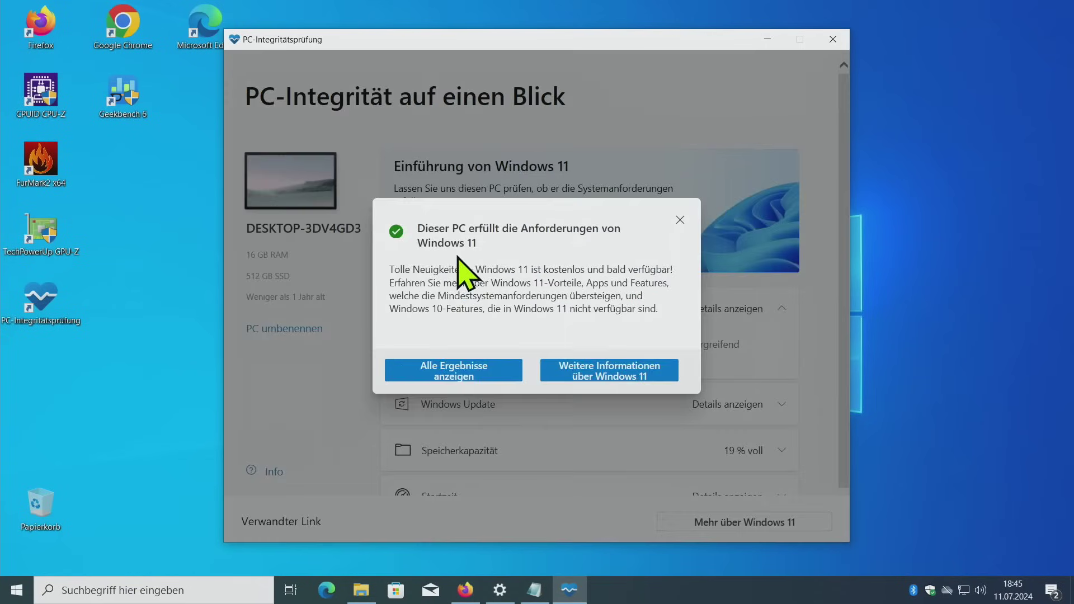
{"action": "left_click", "coordinate": [477, 375]}
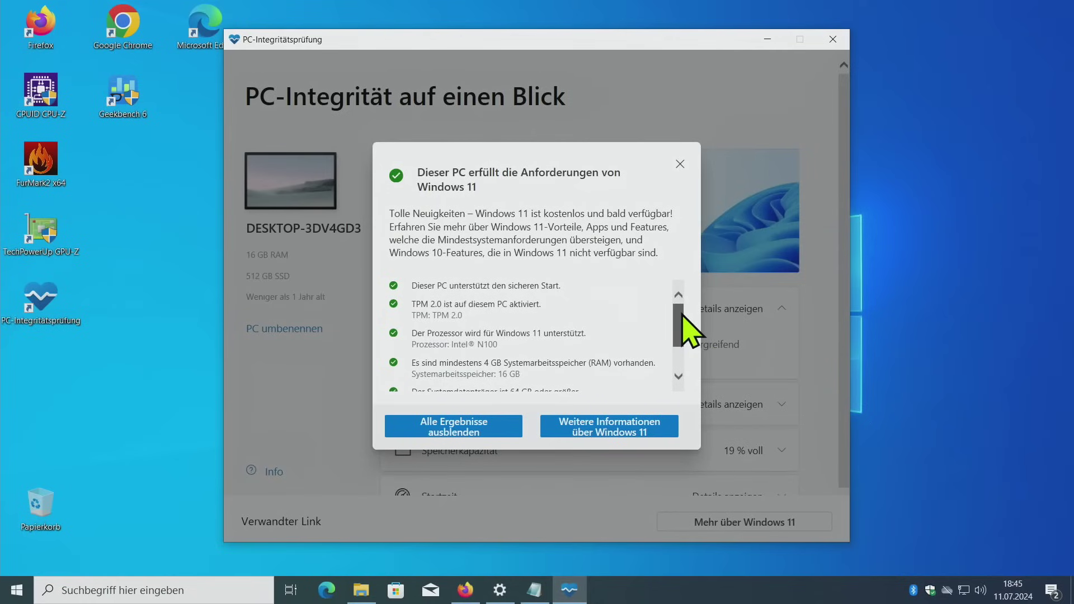
{"action": "left_click_drag", "start_coordinate": [681, 314], "coordinate": [682, 337]}
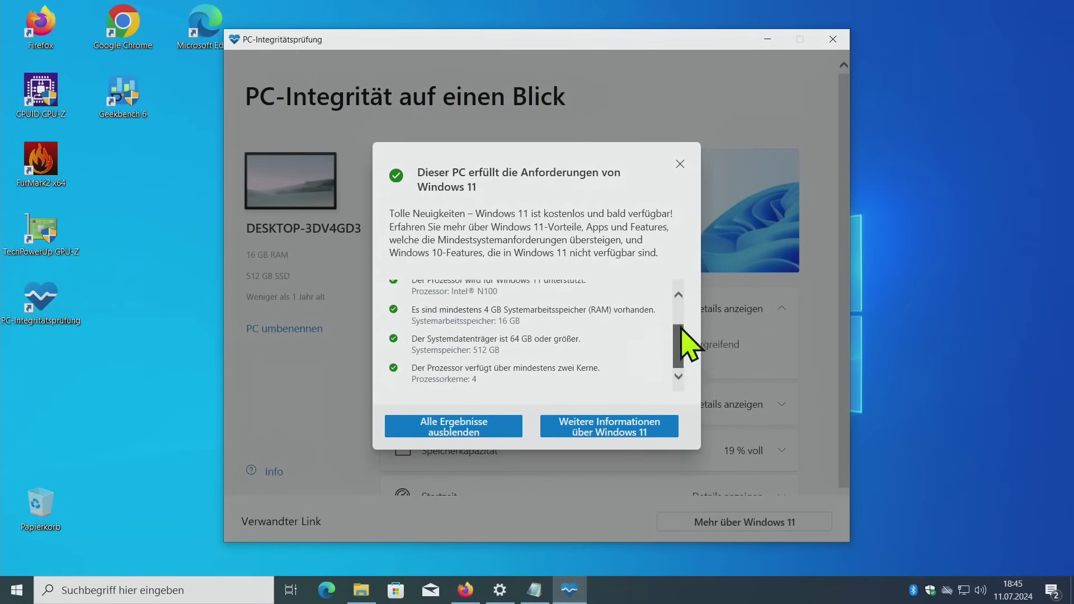
{"action": "left_click_drag", "start_coordinate": [681, 330], "coordinate": [683, 312]}
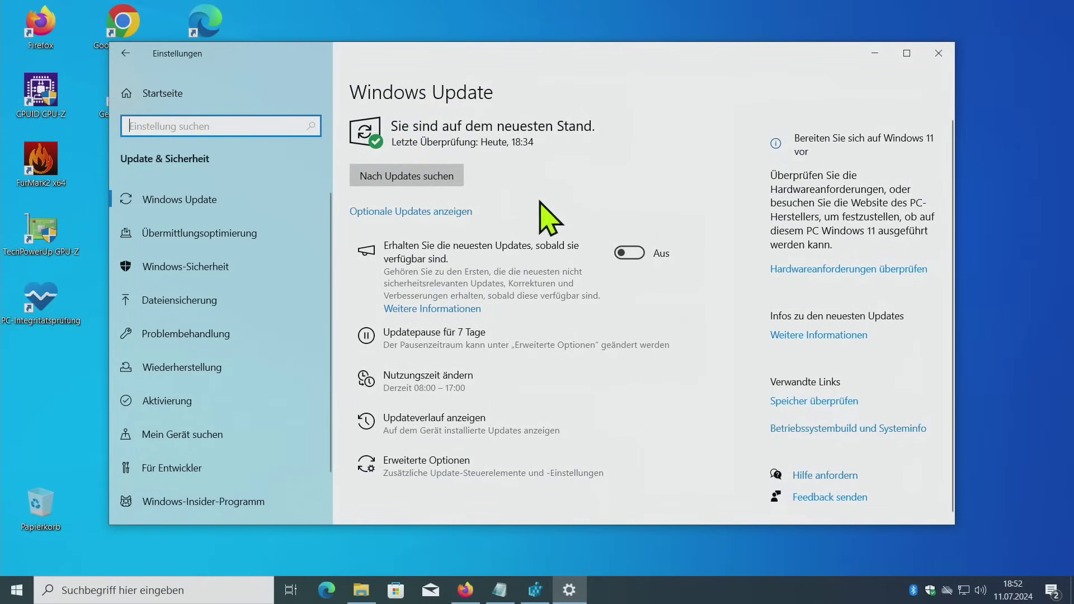
- Search for new updates in the Windows Update settings
{"action": "left_click", "coordinate": [437, 180]}
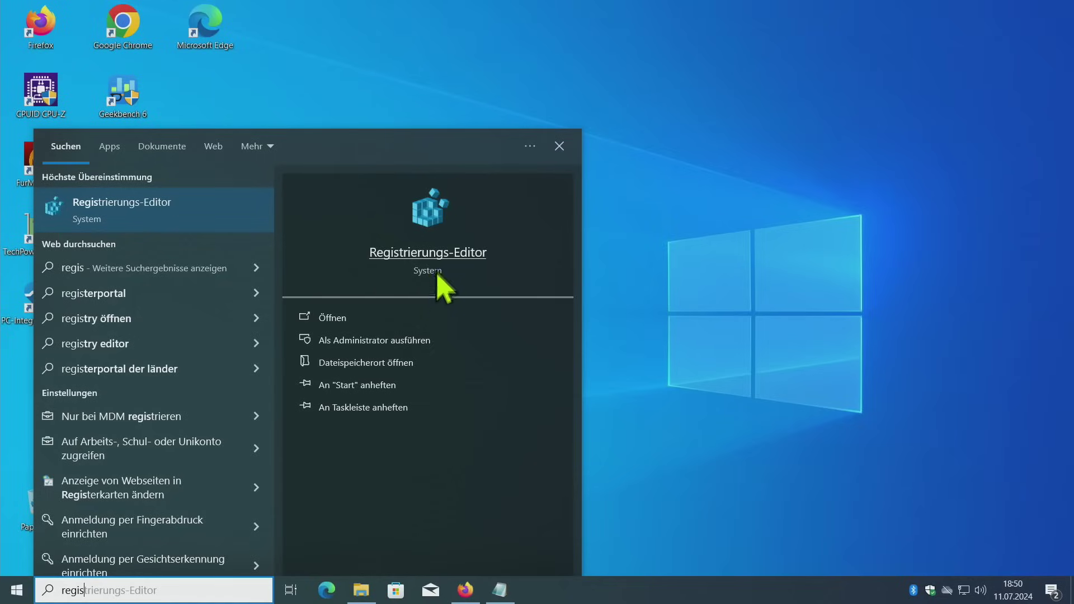
- Open the Registrierungs-Editor found by the Windows search and allow it to make changes to the device
{"action": "left_click", "coordinate": [442, 253]}
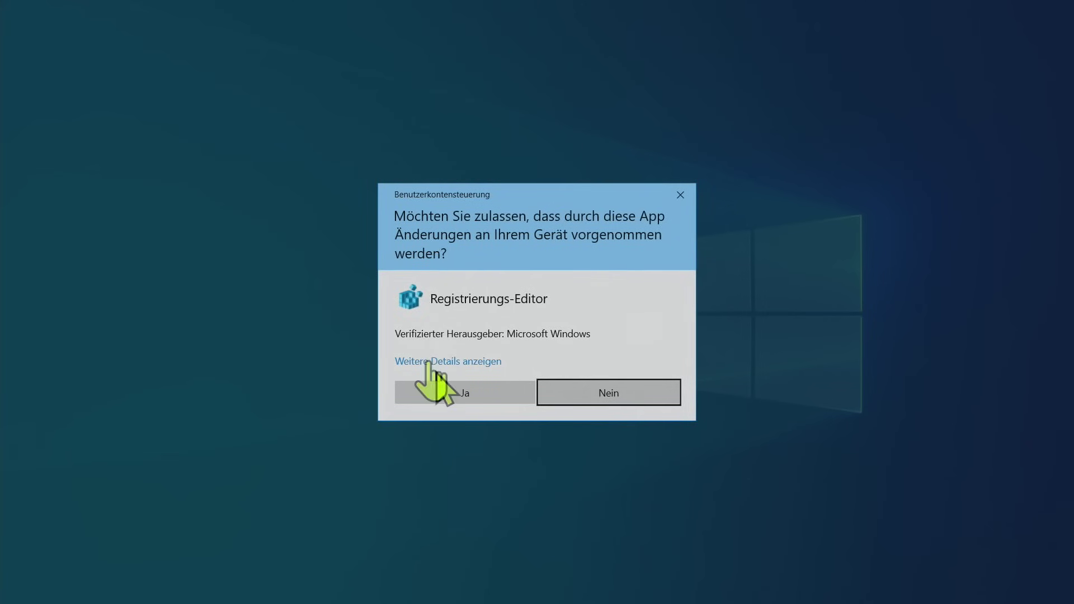
{"action": "left_click", "coordinate": [480, 396]}
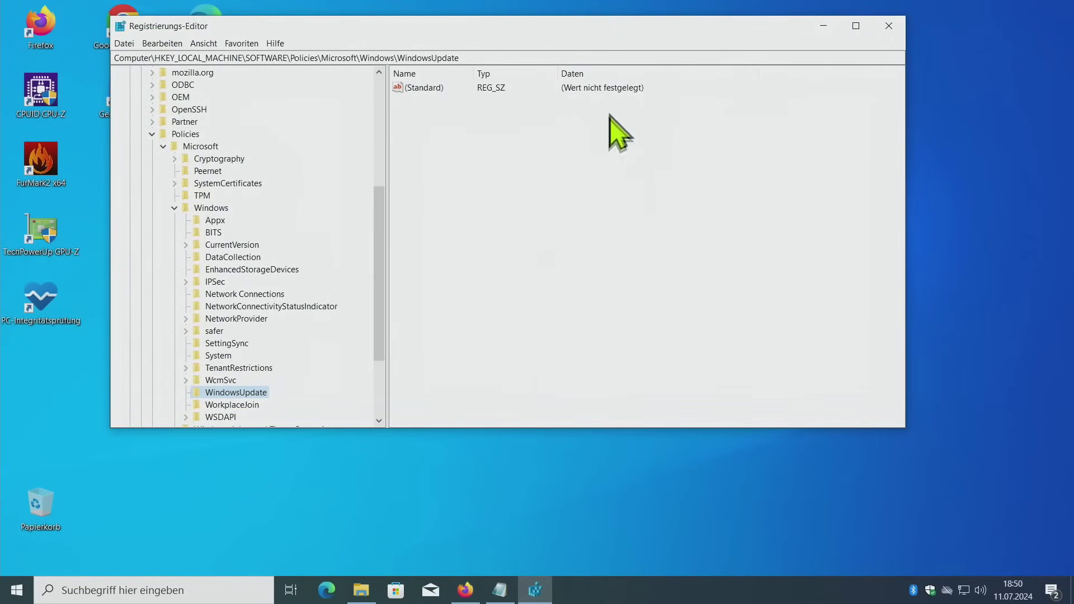
{"action": "left_click_drag", "start_coordinate": [636, 29], "coordinate": [683, 85]}
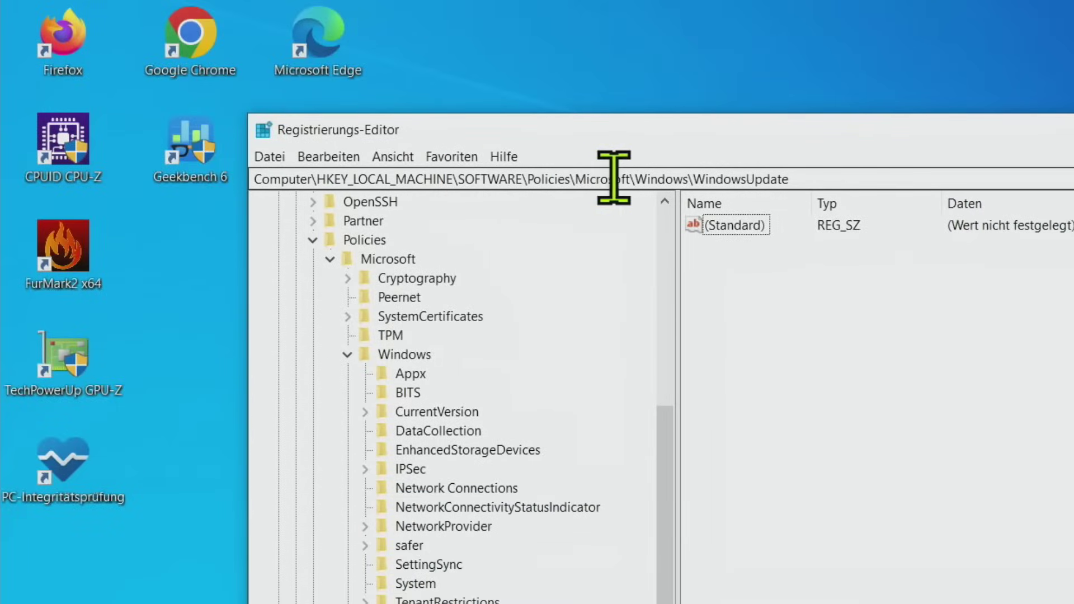
- Try to create a key named WindowsUpdate under Policies\Microsoft\Windows, reusing the name copied from the registry path
{"action": "left_click_drag", "start_coordinate": [698, 179], "coordinate": [807, 180]}
{"action": "key", "text": "ctrl+c"}
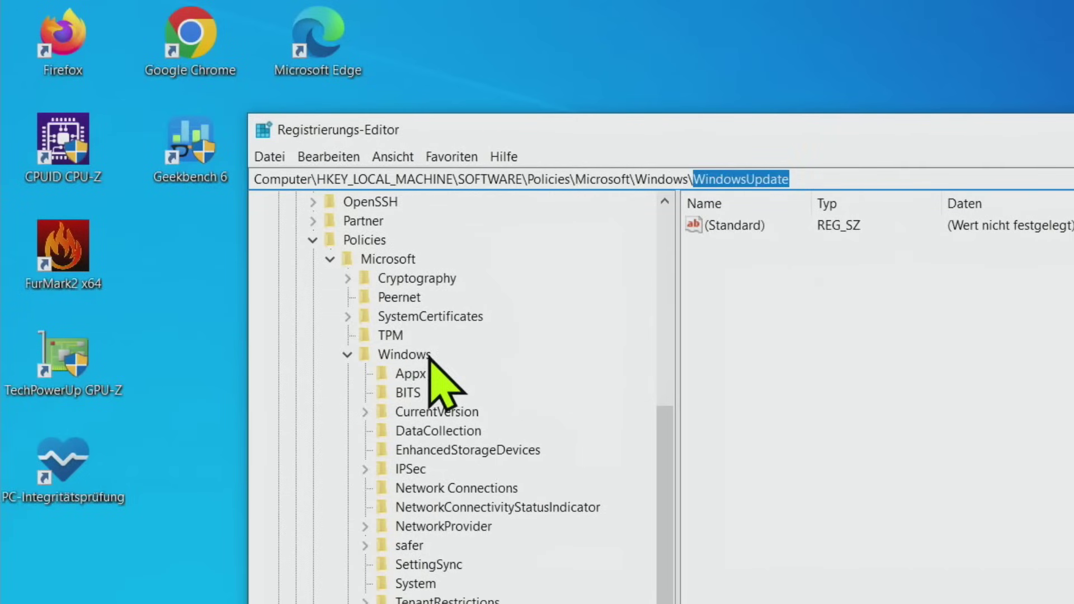
{"action": "left_click", "coordinate": [402, 357]}
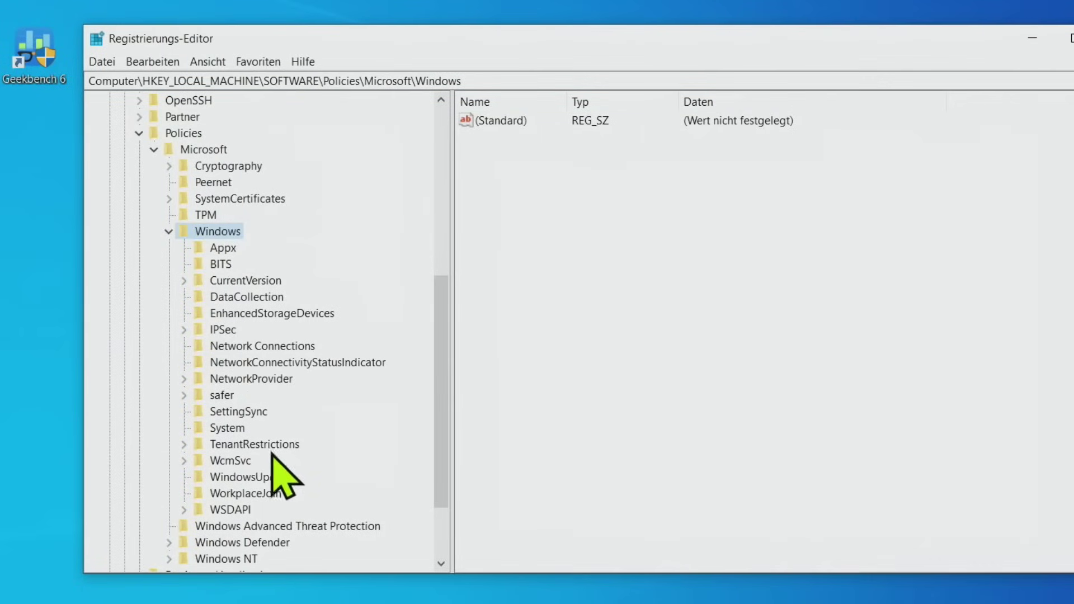
{"action": "left_click", "coordinate": [271, 481]}
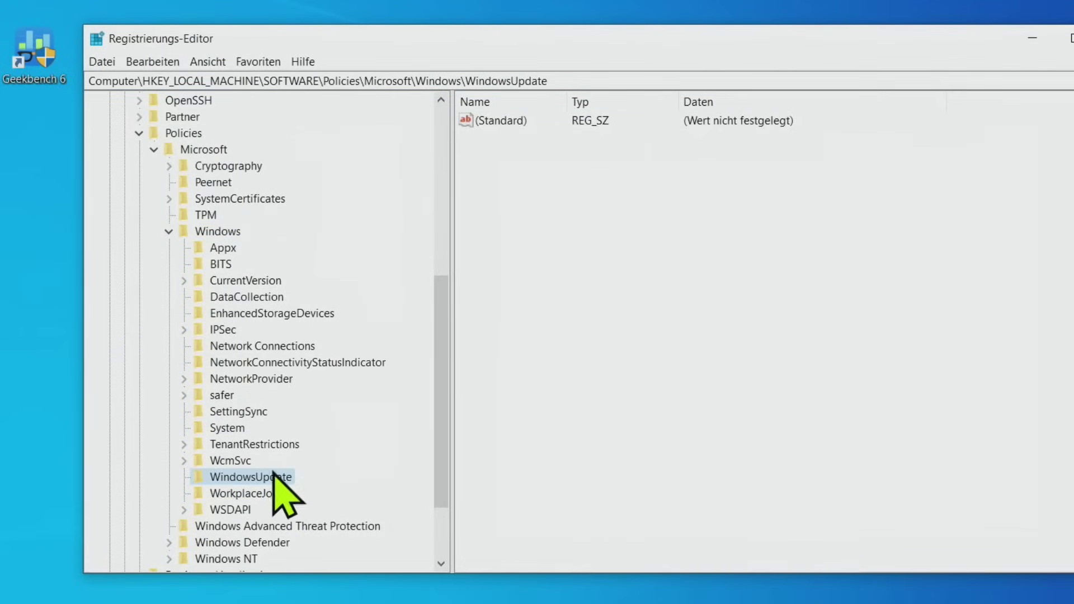
{"action": "right_click", "coordinate": [221, 231]}
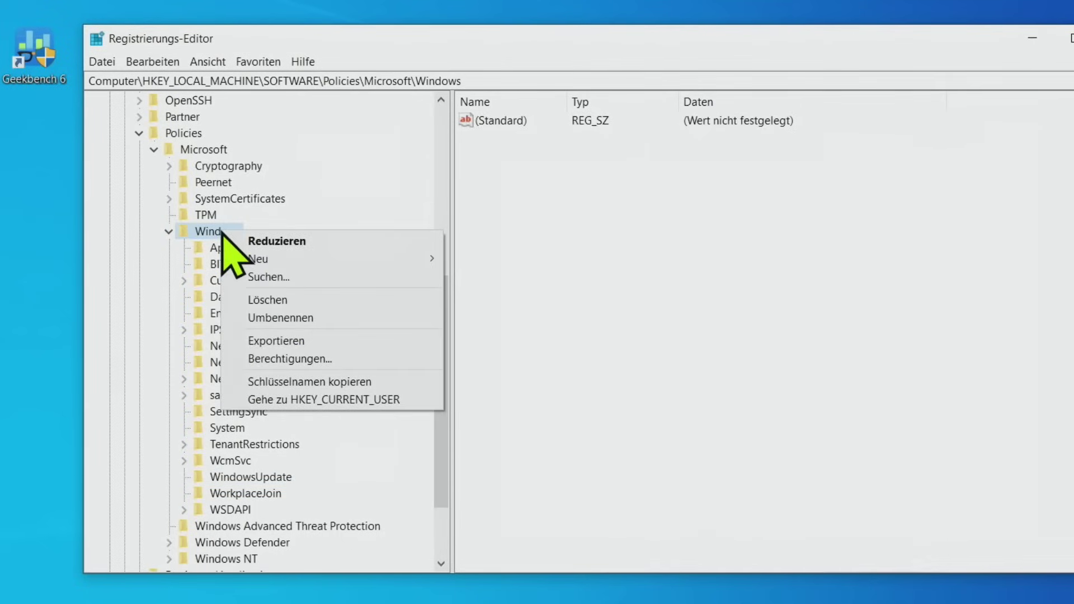
{"action": "mouse_move", "coordinate": [307, 263]}
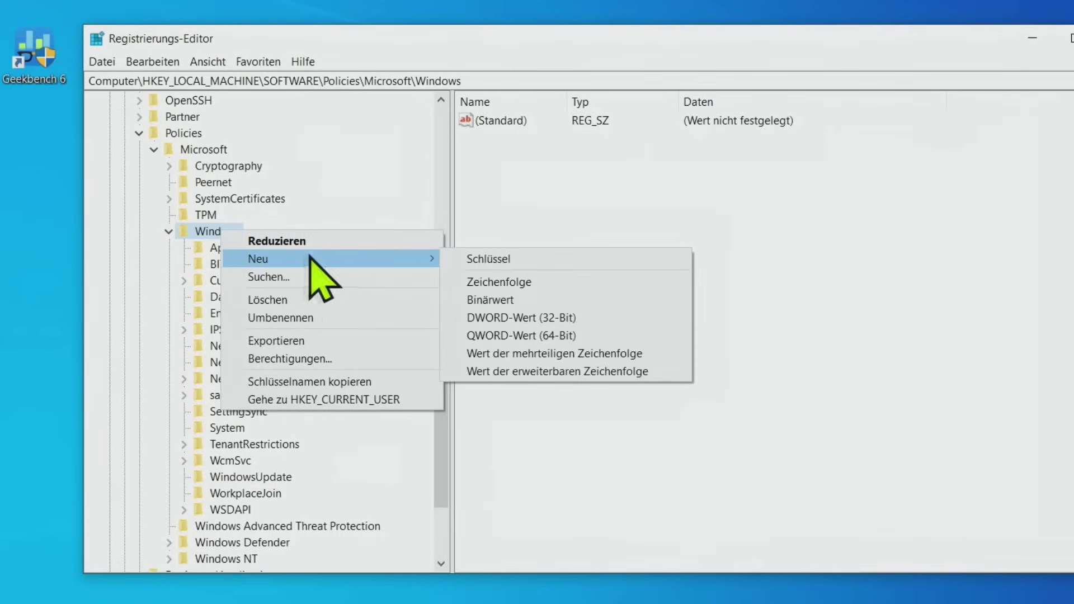
{"action": "left_click", "coordinate": [456, 258]}
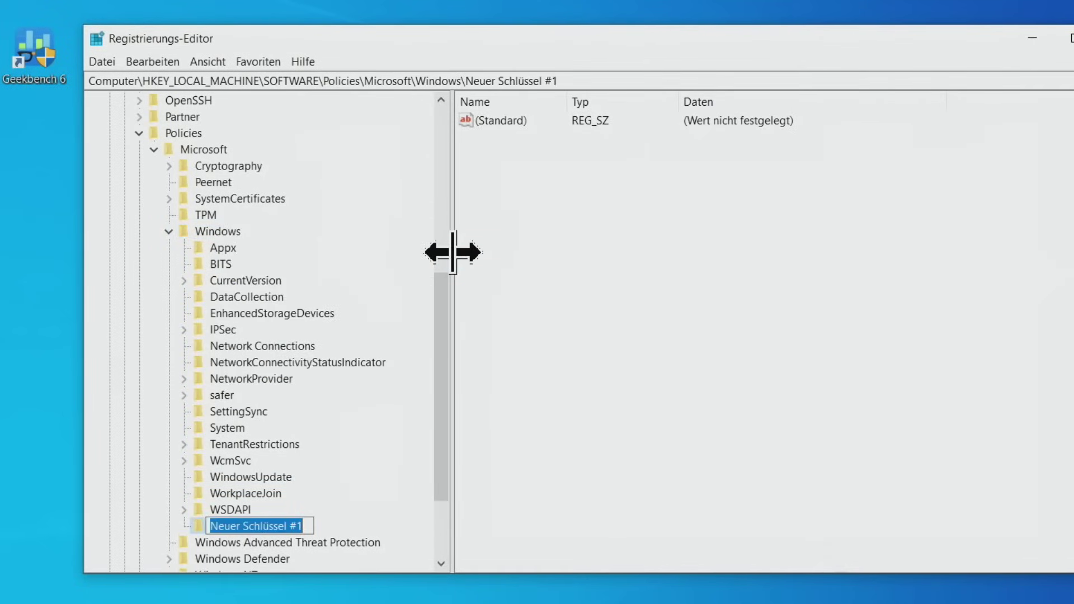
{"action": "key", "text": "ctrl+v"}
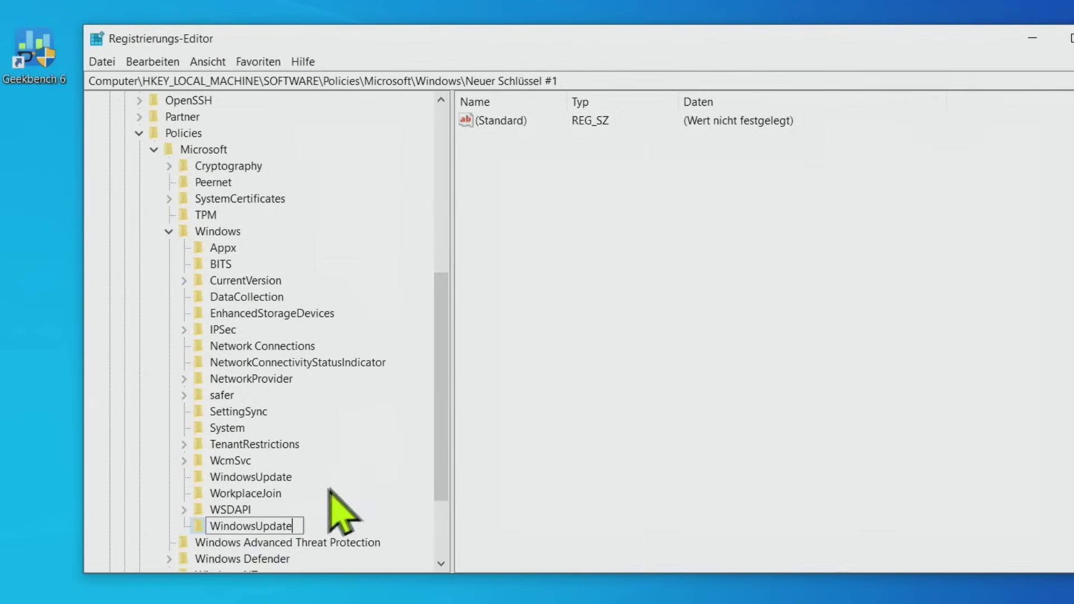
{"action": "key", "text": "Return"}
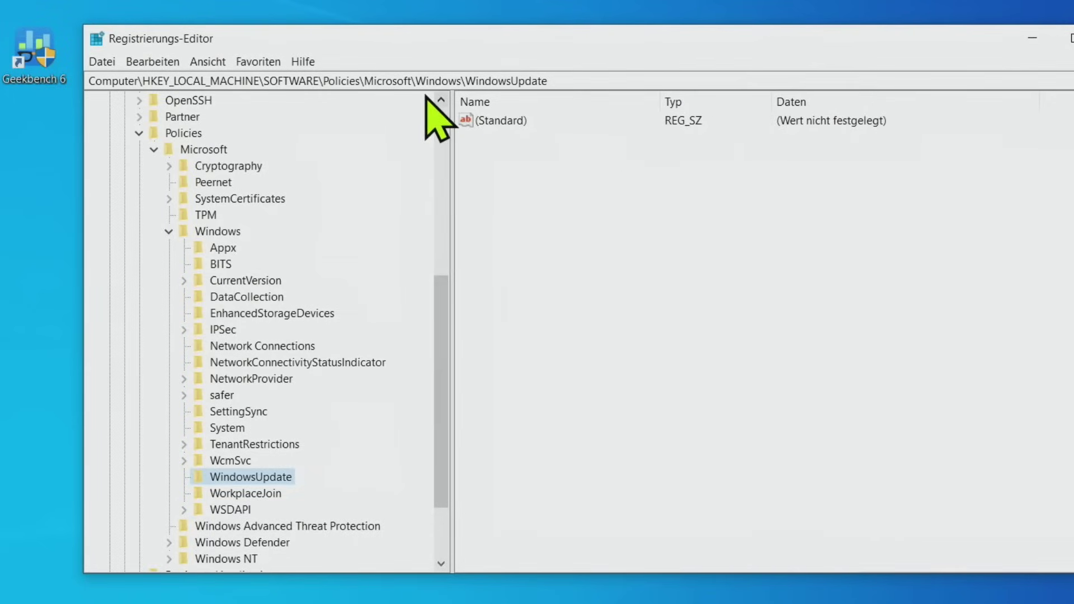
- Create a 32-bit DWORD value named TargetReleaseVersion in the existing WindowsUpdate key
{"action": "left_click", "coordinate": [250, 492]}
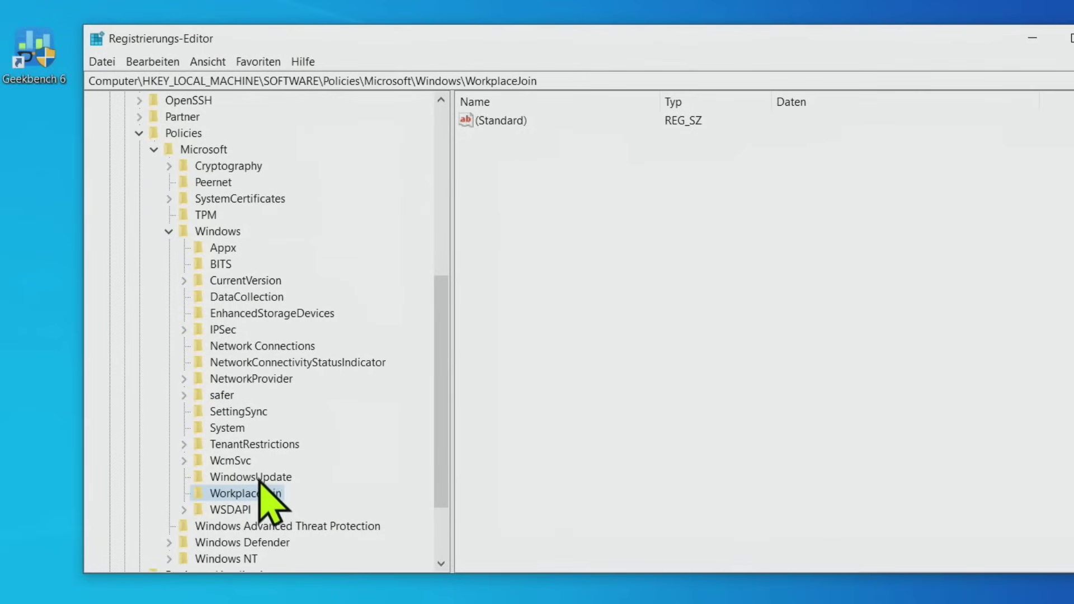
{"action": "left_click", "coordinate": [263, 478]}
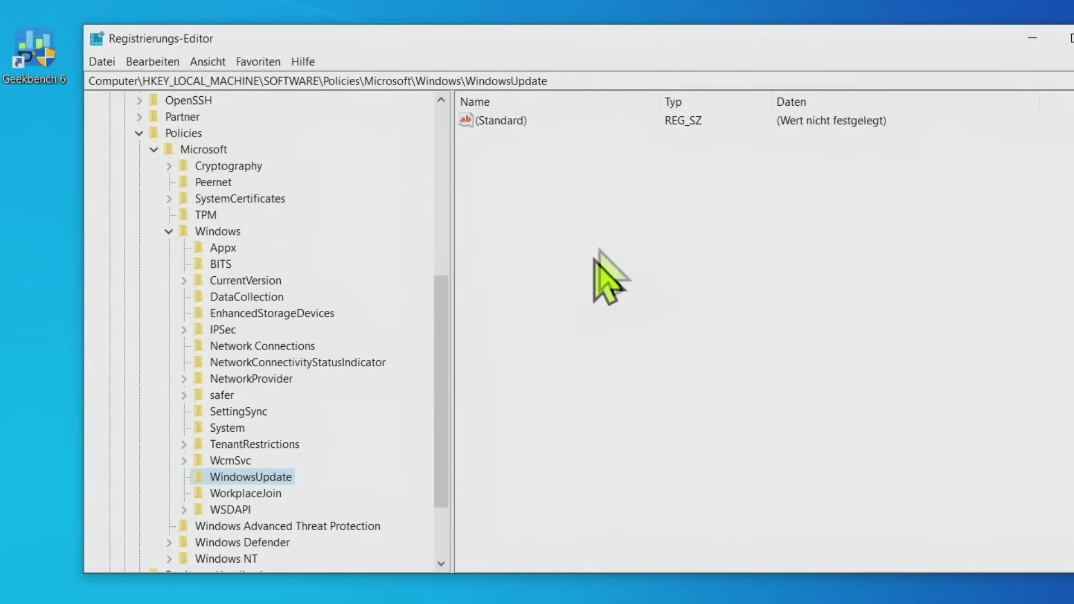
{"action": "right_click", "coordinate": [545, 173]}
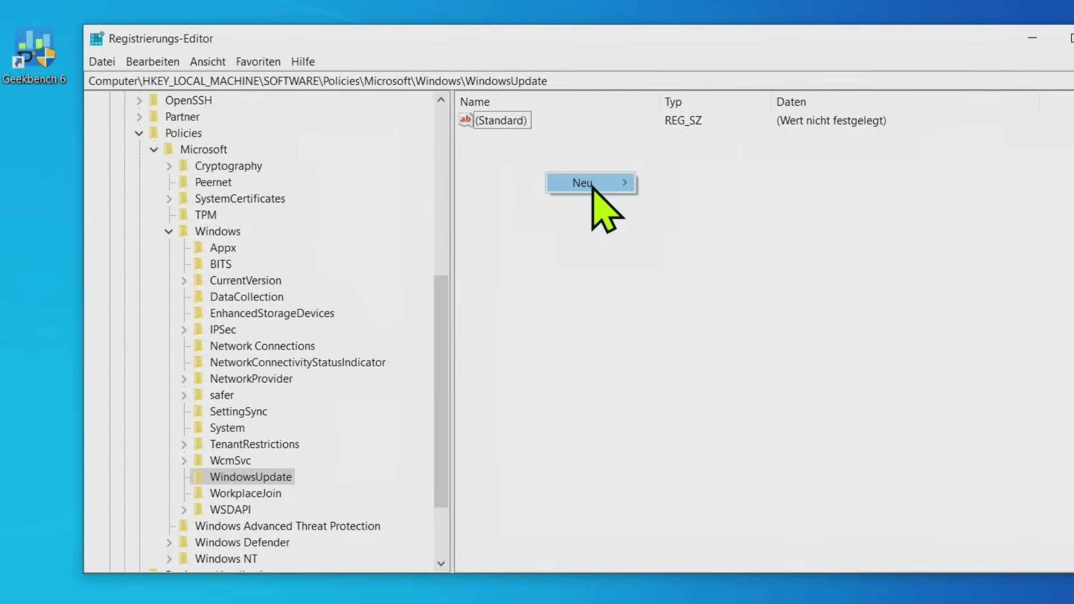
{"action": "mouse_move", "coordinate": [590, 183]}
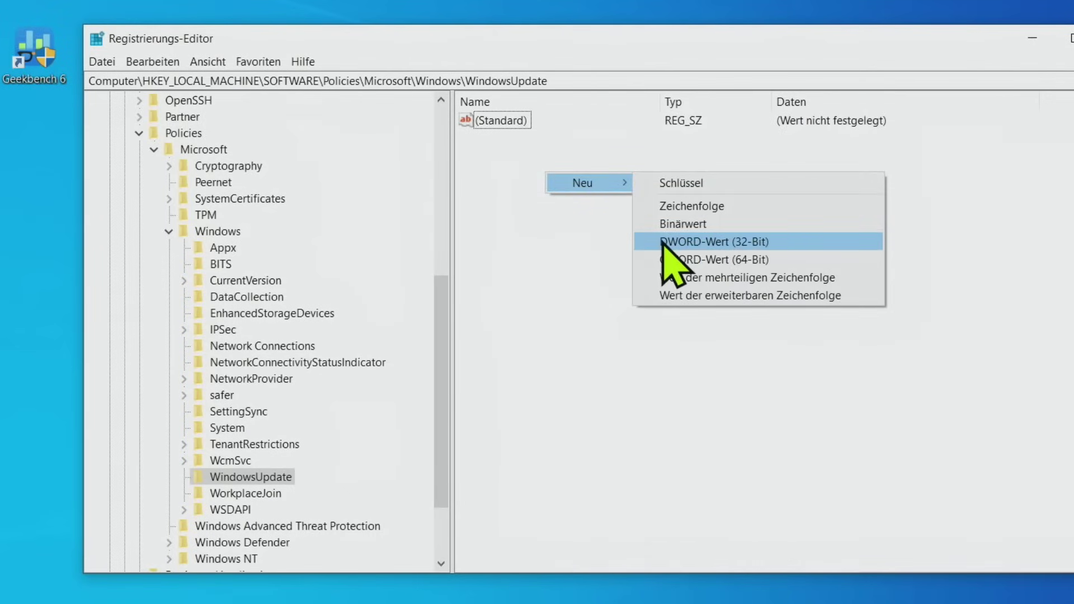
{"action": "left_click", "coordinate": [725, 241]}
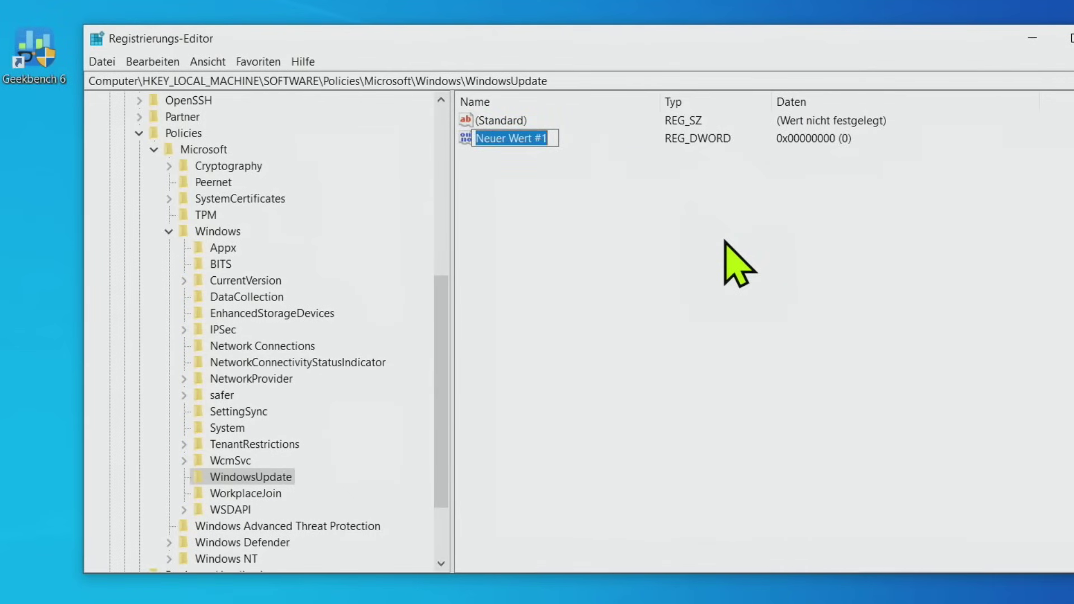
{"action": "type", "text": "TargetReleaseVersion"}
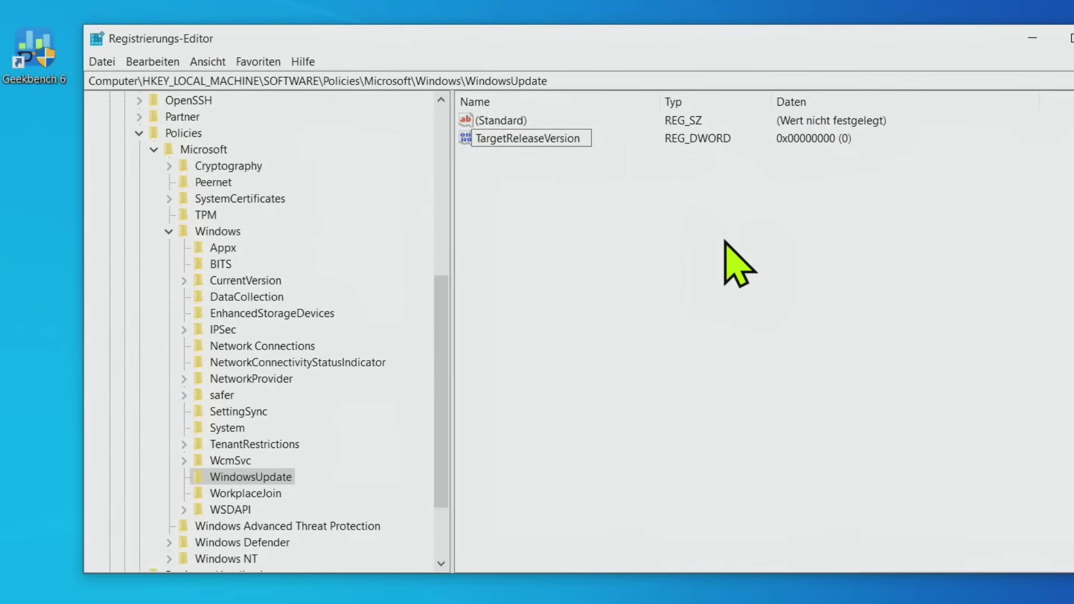
{"action": "key", "text": "Return"}
{"action": "left_click", "coordinate": [725, 241]}
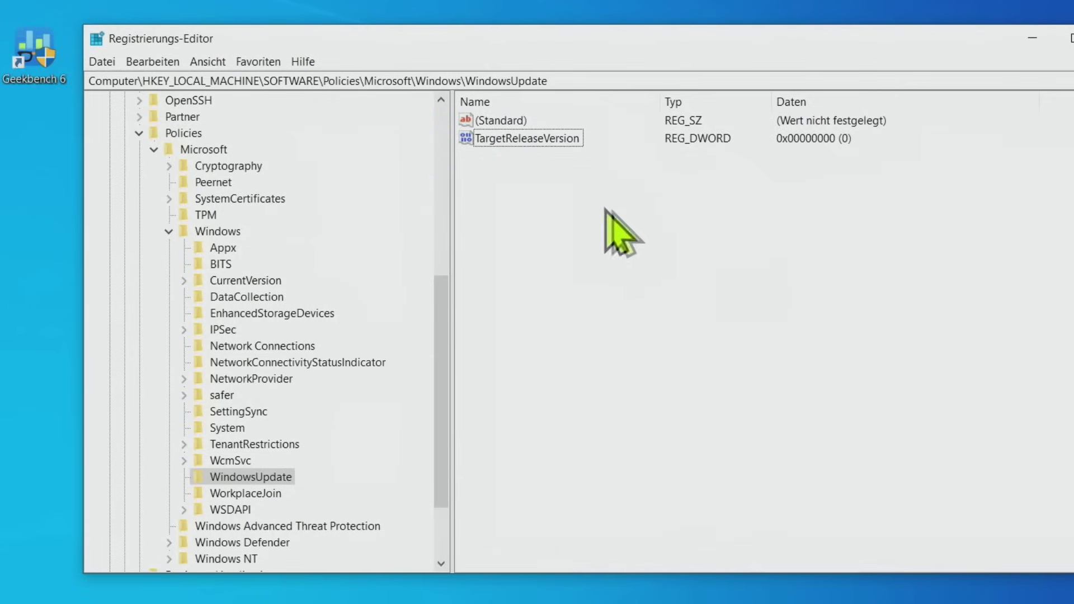
- Set the TargetReleaseVersion value to 1
{"action": "double_click", "coordinate": [572, 140]}
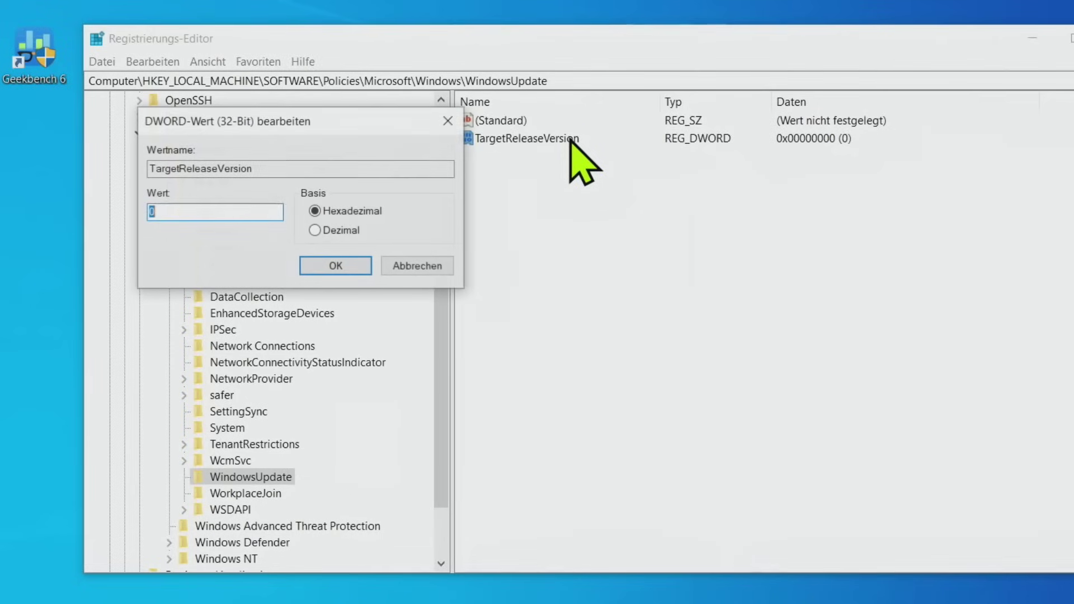
{"action": "left_click_drag", "start_coordinate": [342, 120], "coordinate": [698, 194]}
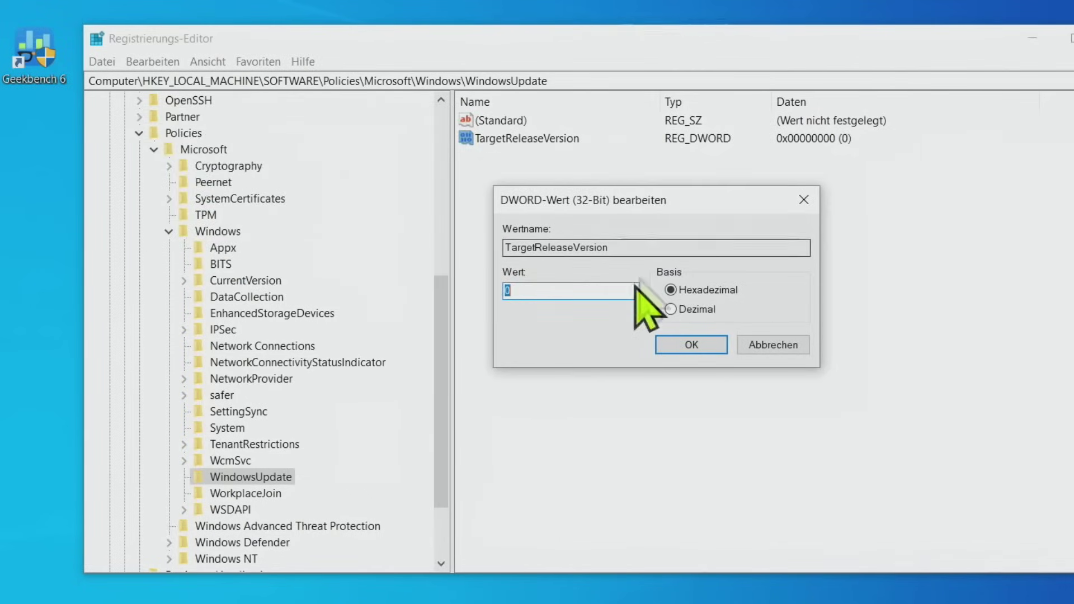
{"action": "type", "text": "1"}
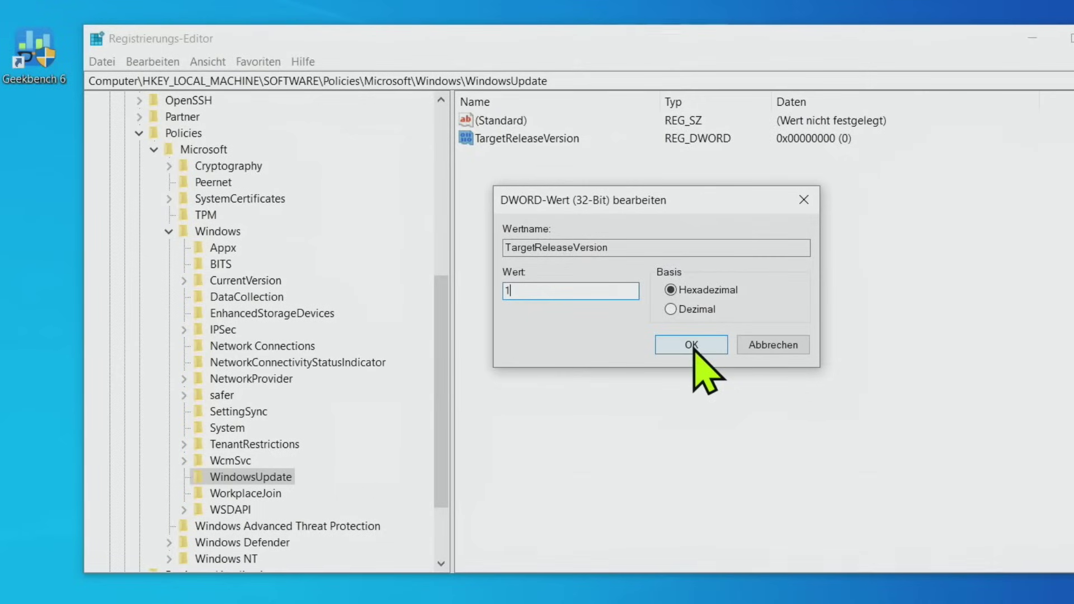
{"action": "left_click", "coordinate": [674, 339]}
{"action": "left_click", "coordinate": [636, 259]}
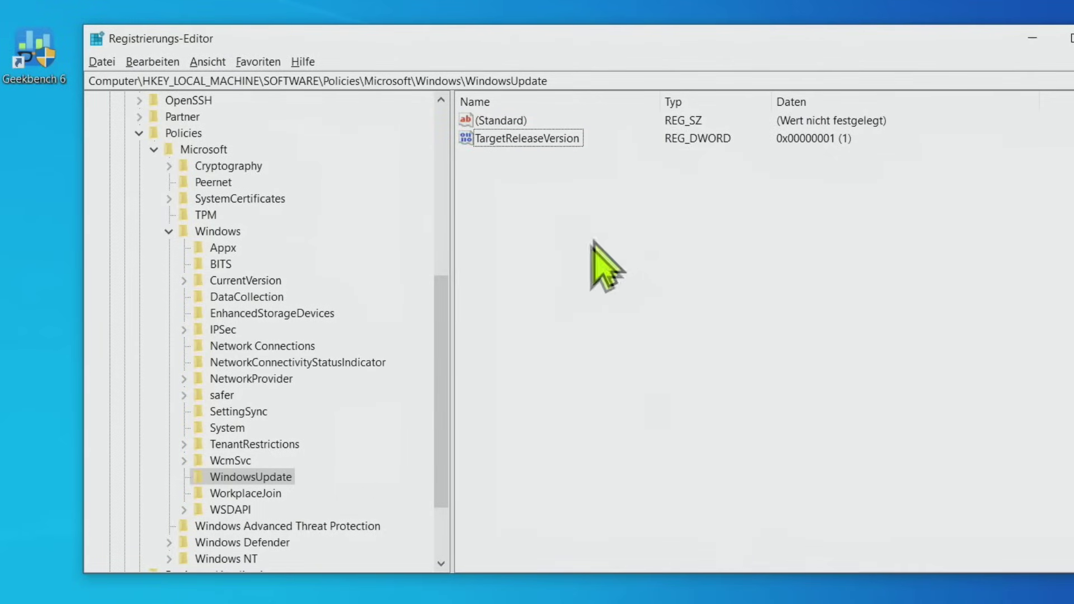
- Create a string value named ProductVersion in the WindowsUpdate key
{"action": "right_click", "coordinate": [587, 200]}
{"action": "mouse_move", "coordinate": [628, 209]}
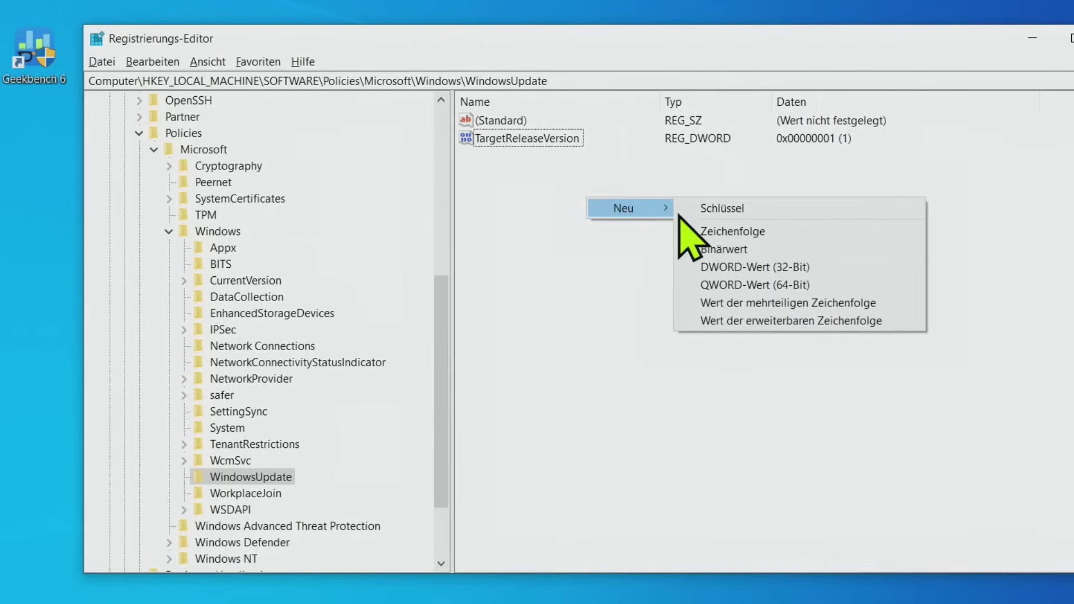
{"action": "left_click", "coordinate": [818, 230]}
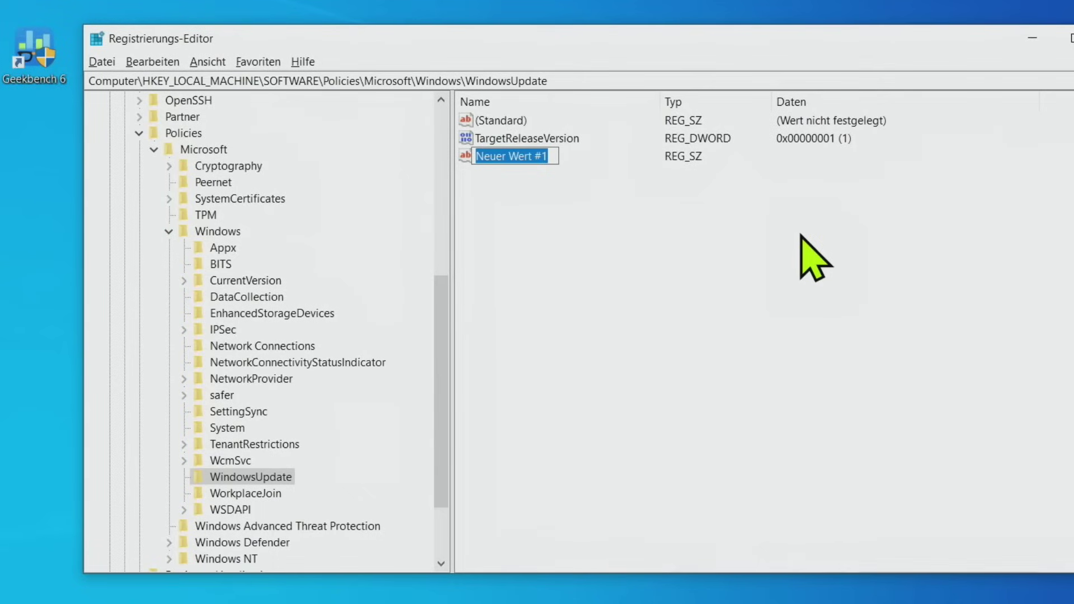
{"action": "type", "text": "ProductVersion"}
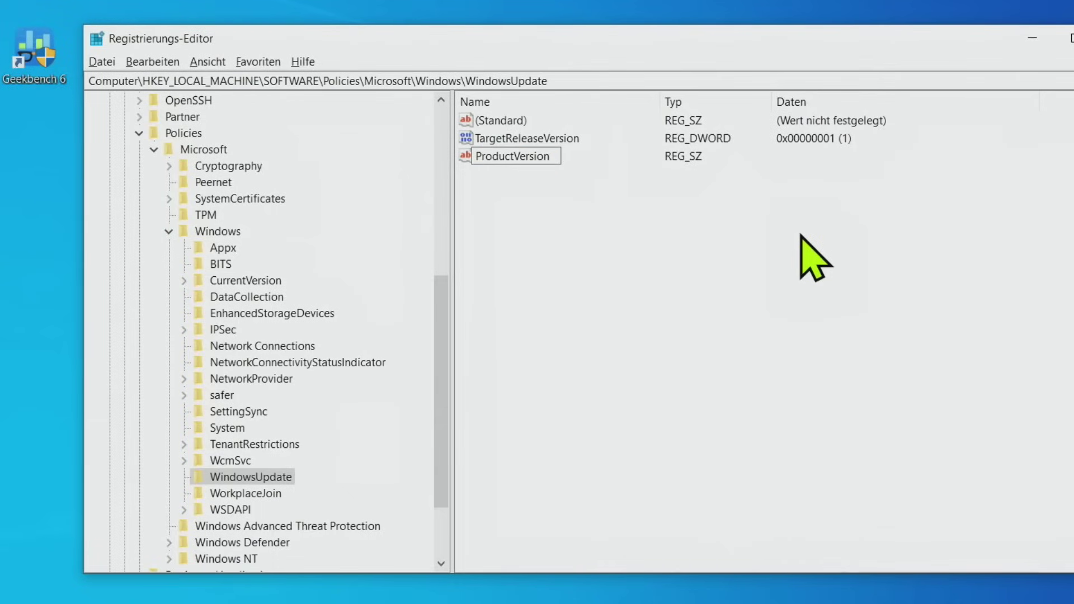
{"action": "key", "text": "Return"}
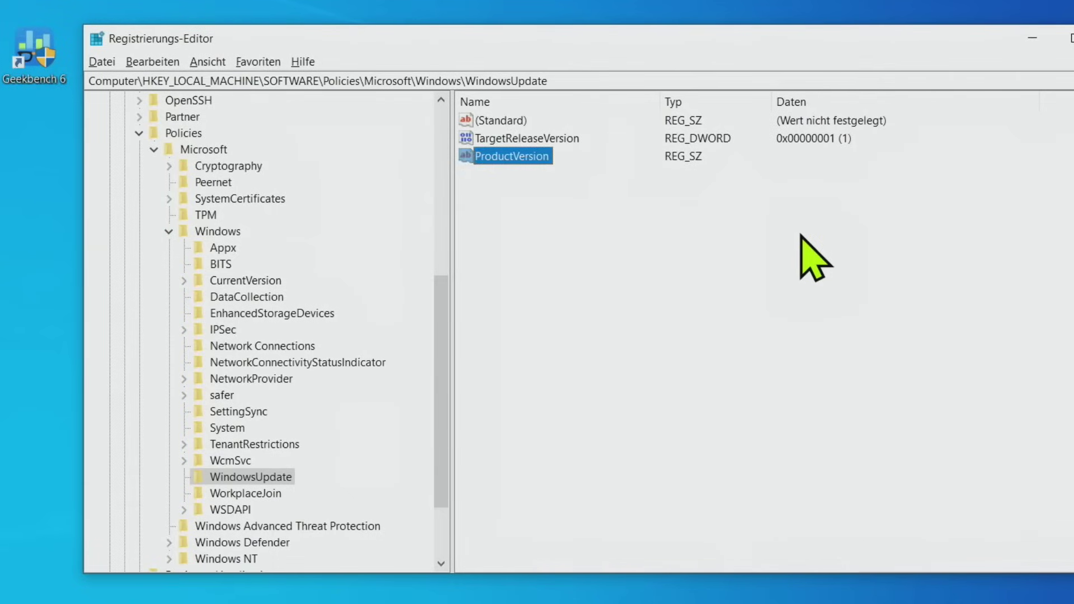
- Set the ProductVersion string value to Windows 10
{"action": "double_click", "coordinate": [524, 158]}
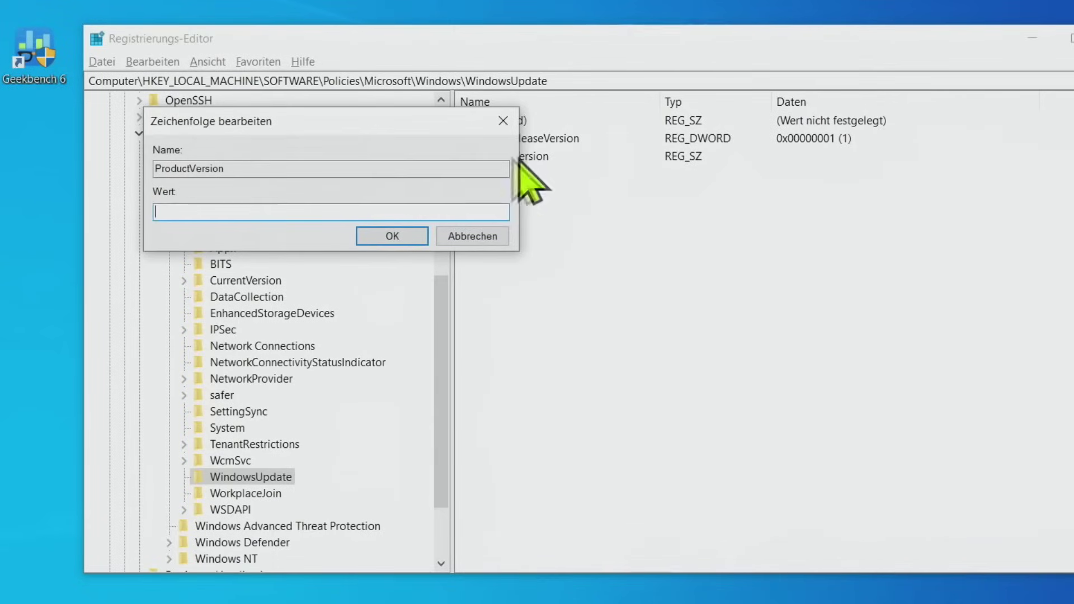
{"action": "left_click_drag", "start_coordinate": [398, 126], "coordinate": [728, 211]}
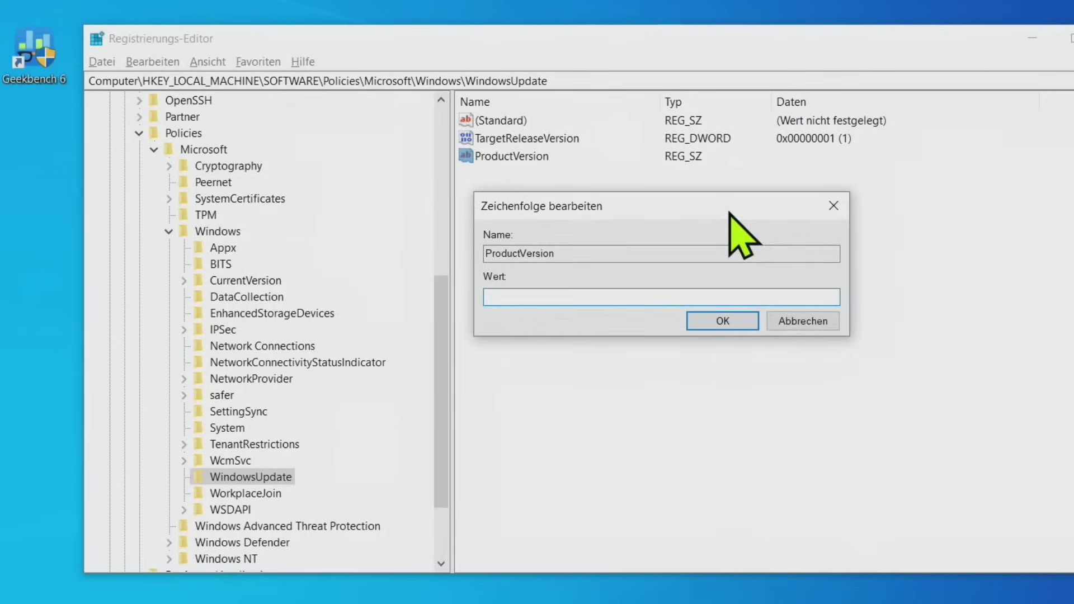
{"action": "right_click", "coordinate": [536, 296]}
{"action": "left_click", "coordinate": [587, 368]}
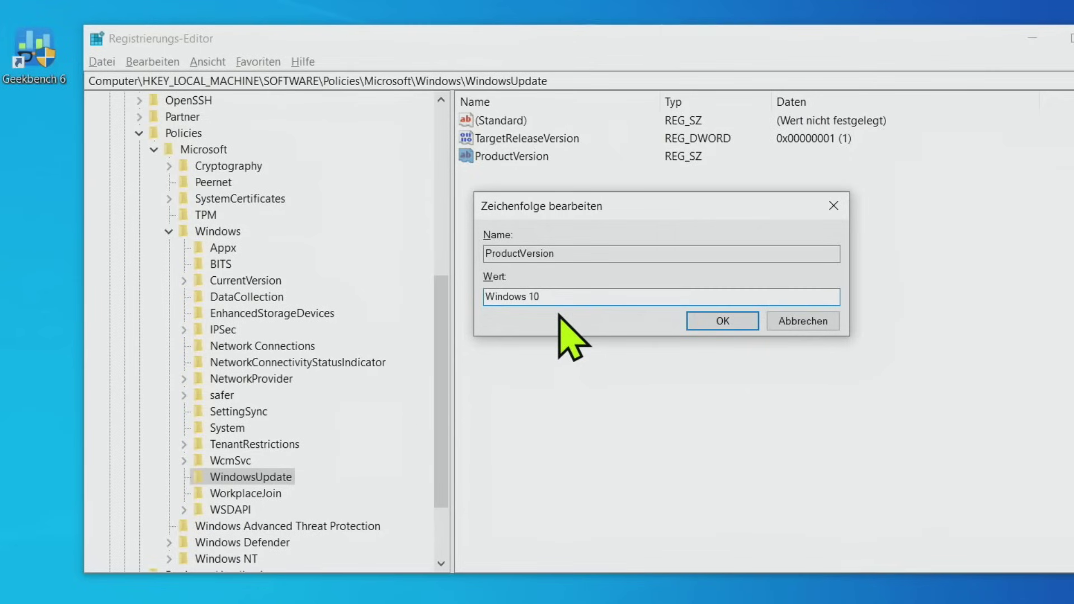
{"action": "left_click", "coordinate": [725, 317]}
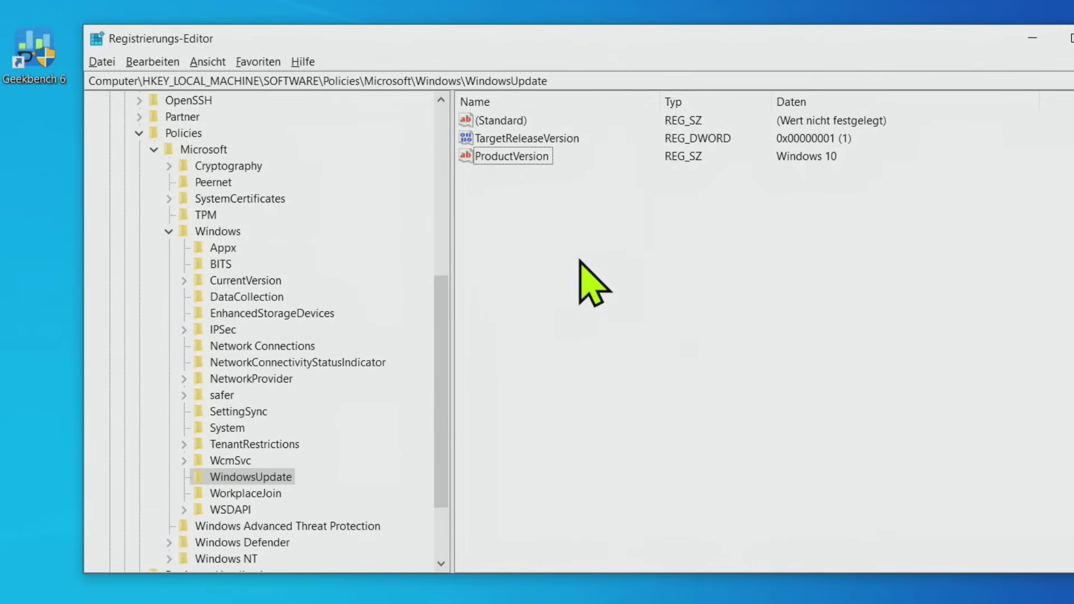
- Create a string value named TargetReleaseVersionInfo in the WindowsUpdate key
{"action": "mouse_move", "coordinate": [619, 269]}
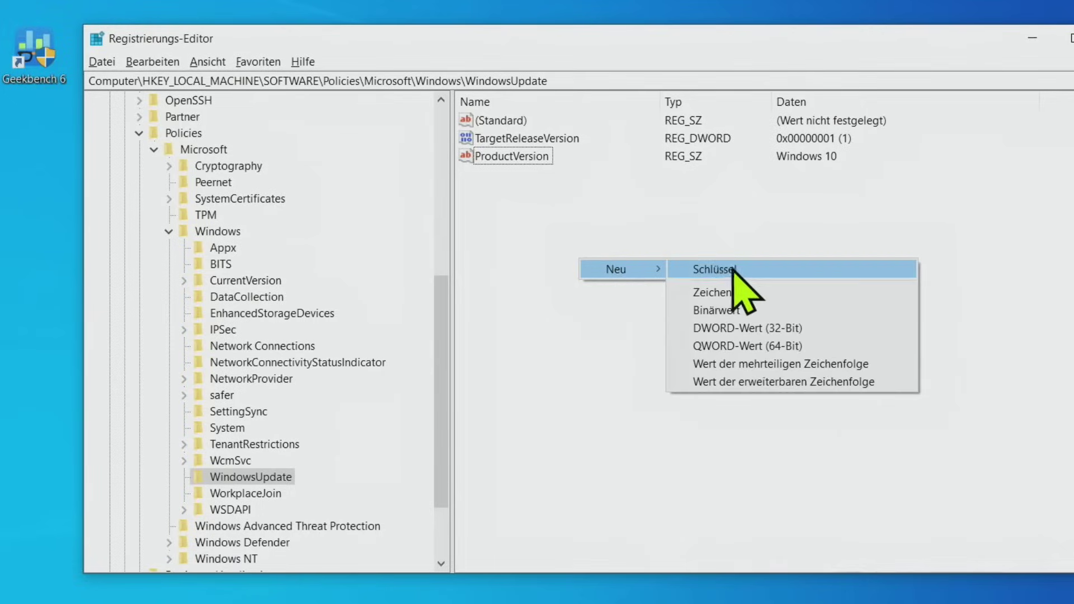
{"action": "left_click", "coordinate": [731, 289]}
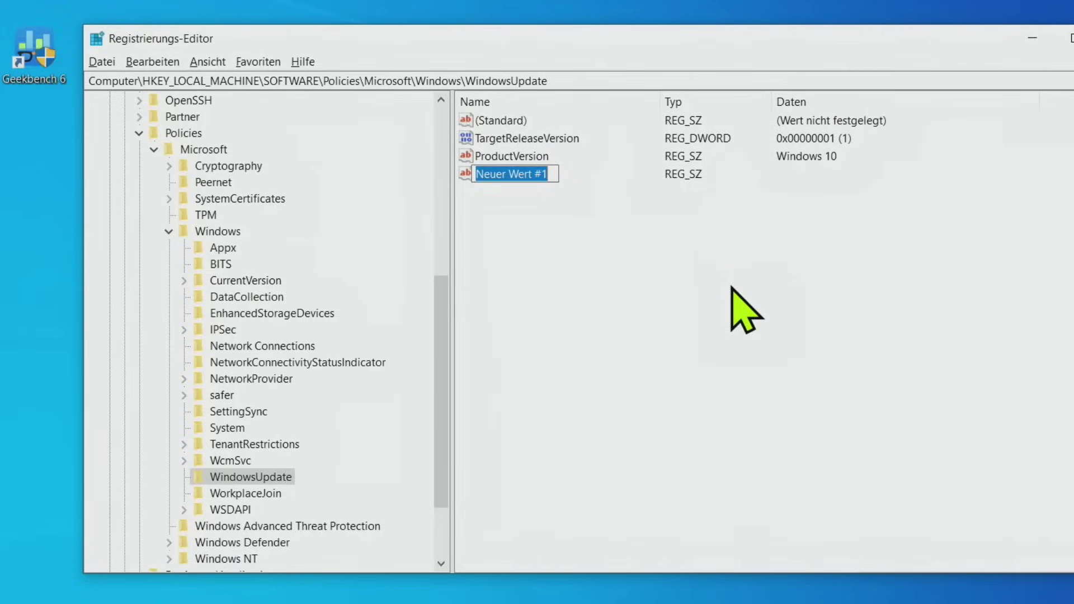
{"action": "type", "text": "TargetReleaseVersionInfo"}
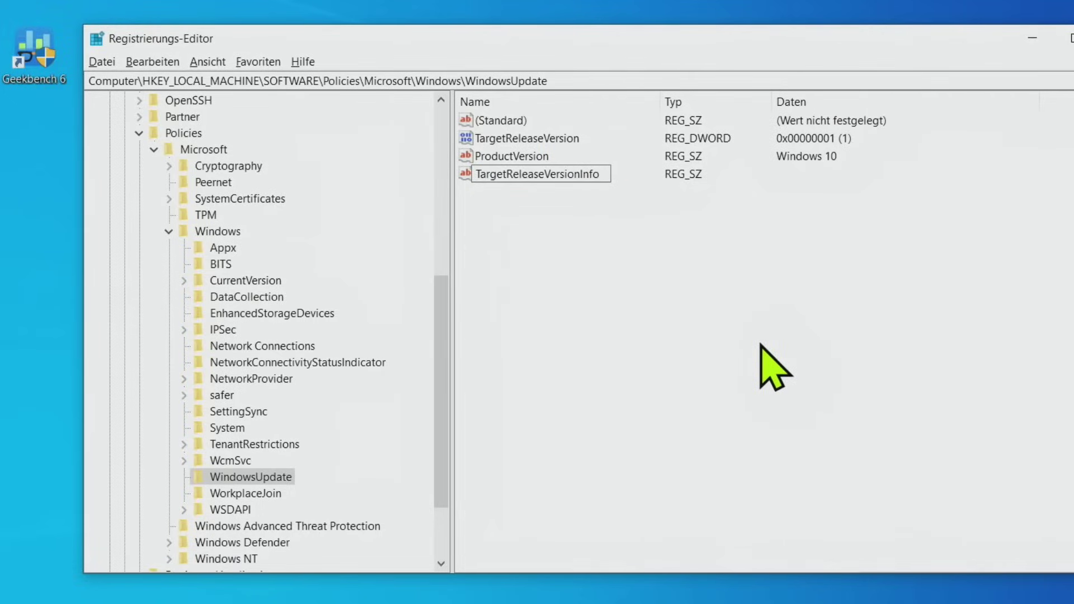
{"action": "key", "text": "Return"}
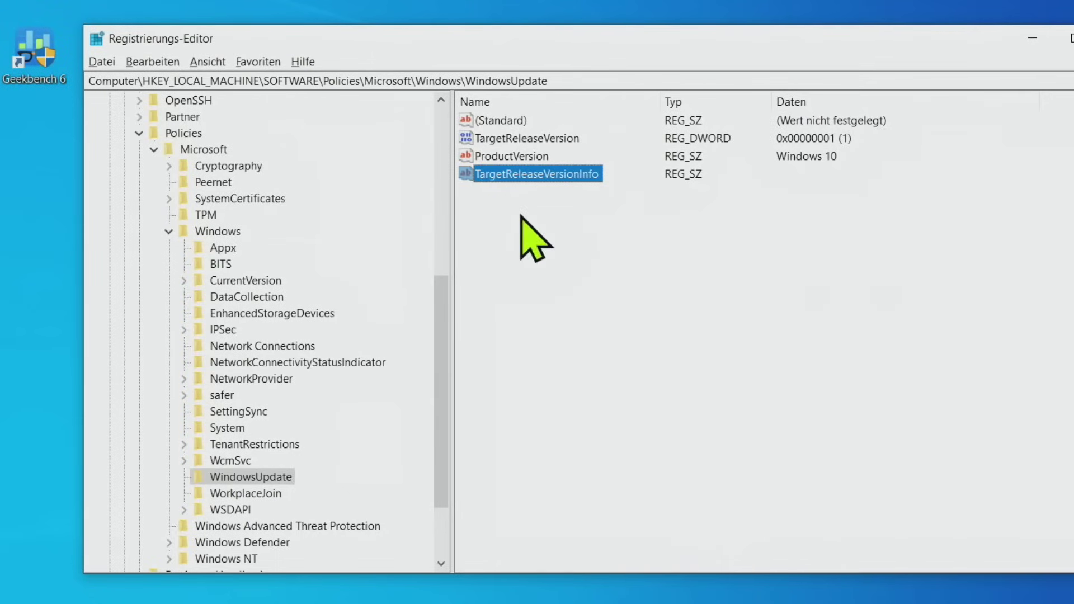
- Set the TargetReleaseVersionInfo string value to 22H2
{"action": "double_click", "coordinate": [538, 174]}
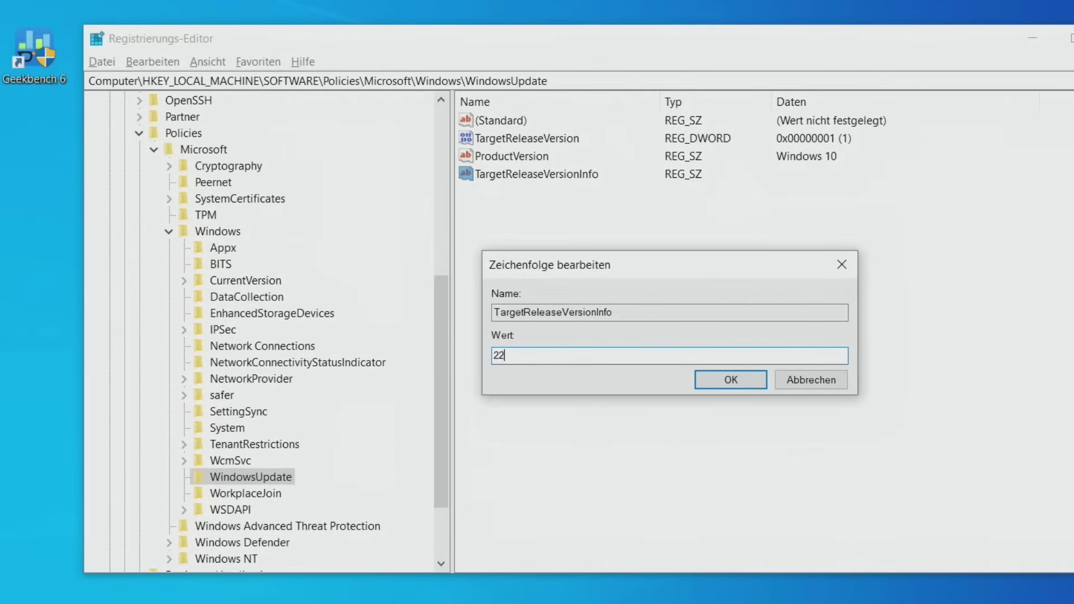
{"action": "type", "text": "22H2"}
{"action": "left_click", "coordinate": [756, 378]}
{"action": "left_click", "coordinate": [707, 302]}
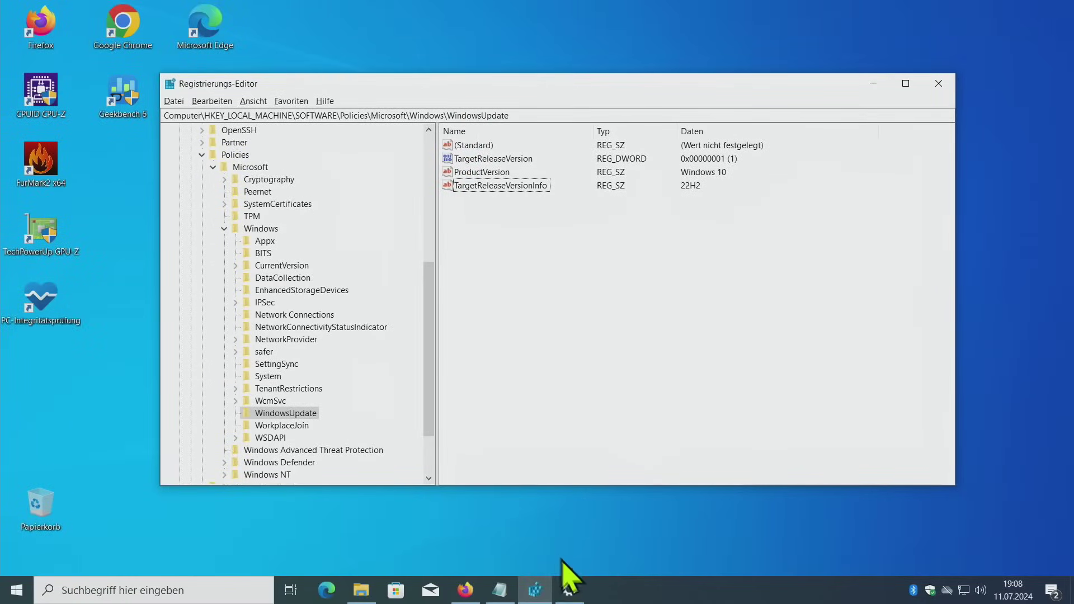
- In the Windows Update page of the Settings app, check for updates and view the configured update policies
{"action": "left_click", "coordinate": [570, 589]}
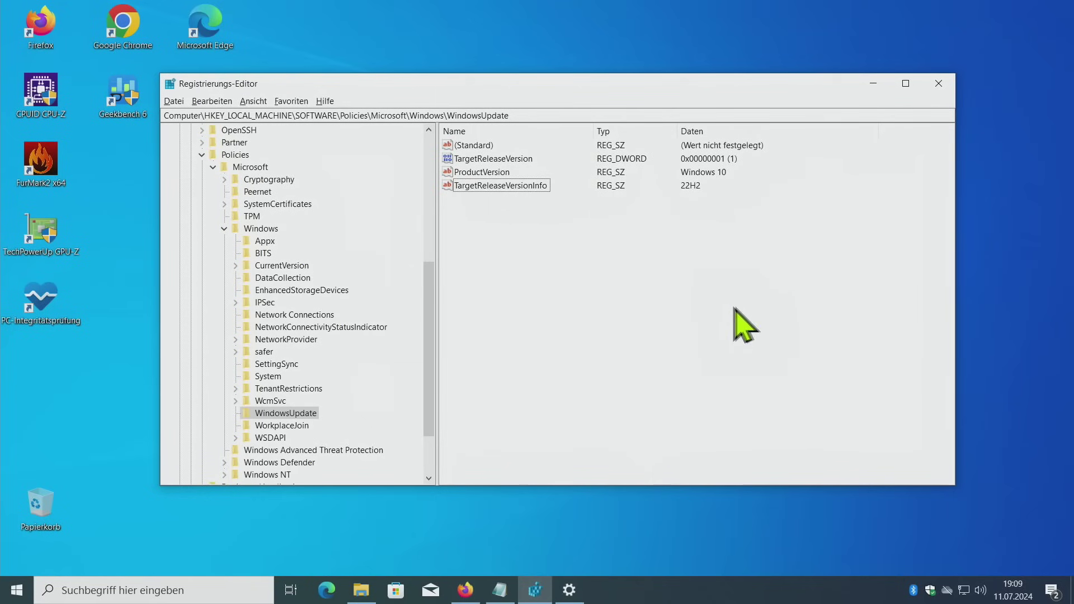
{"action": "key", "text": "alt+Tab"}
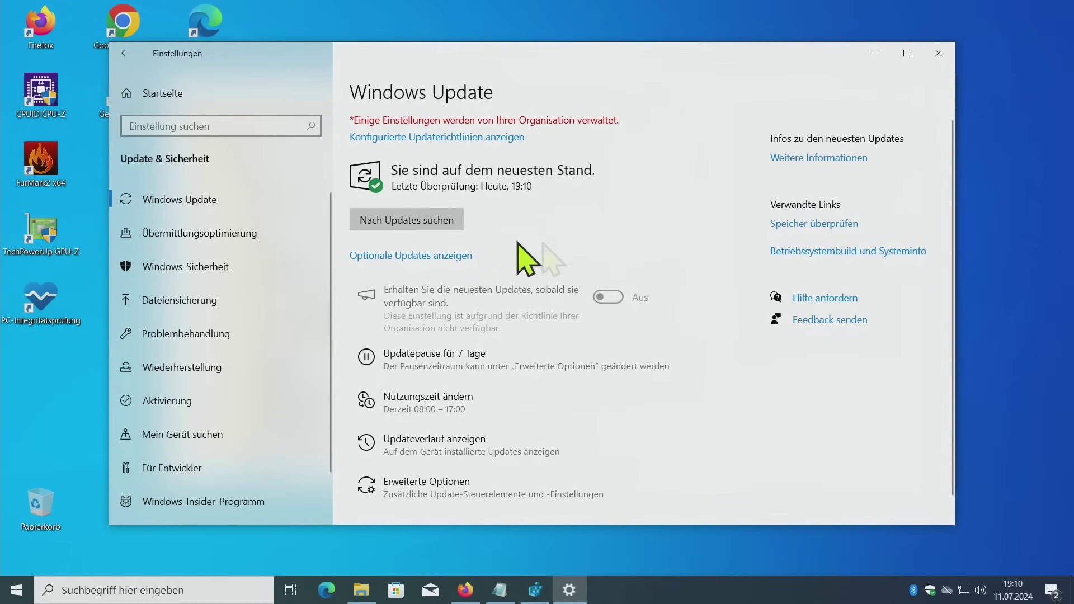
{"action": "left_click", "coordinate": [398, 223]}
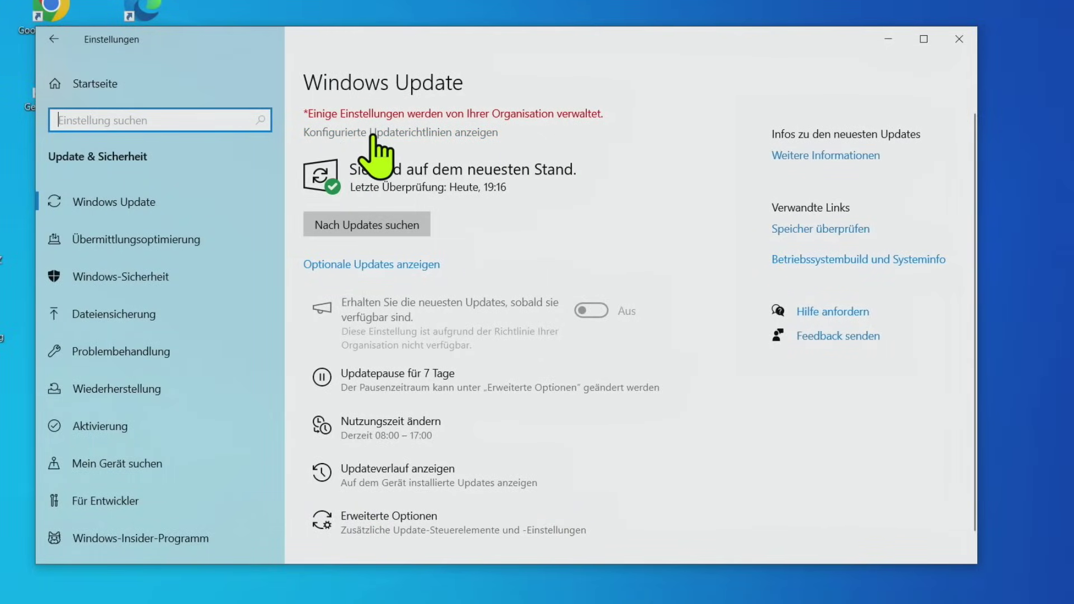
{"action": "left_click", "coordinate": [430, 134]}
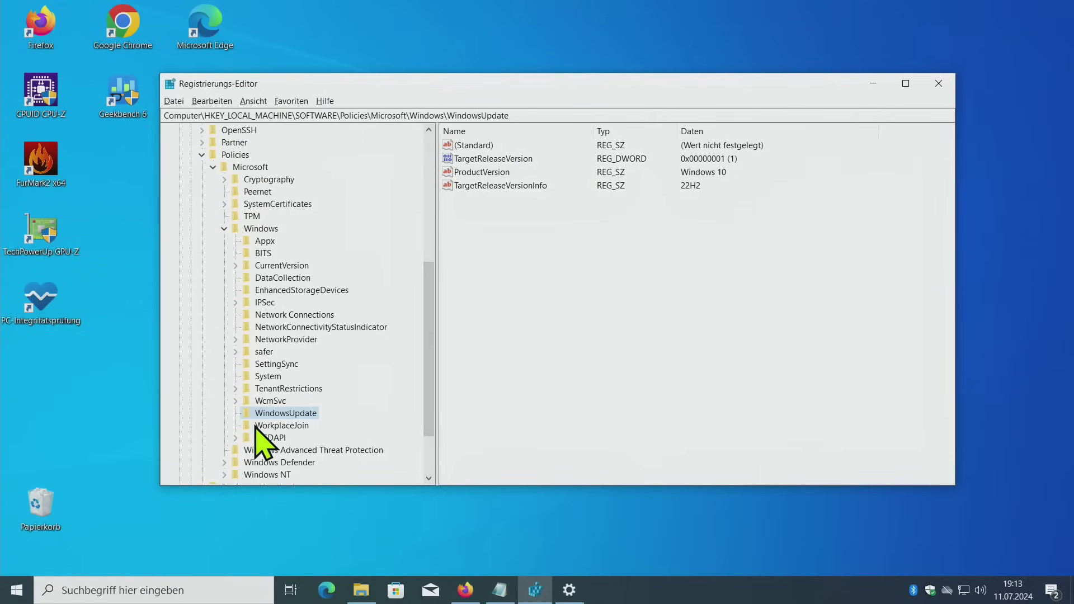
- Export the WindowsUpdate registry key to the desktop as a .reg file named Stopp Windows 11
{"action": "right_click", "coordinate": [301, 414]}
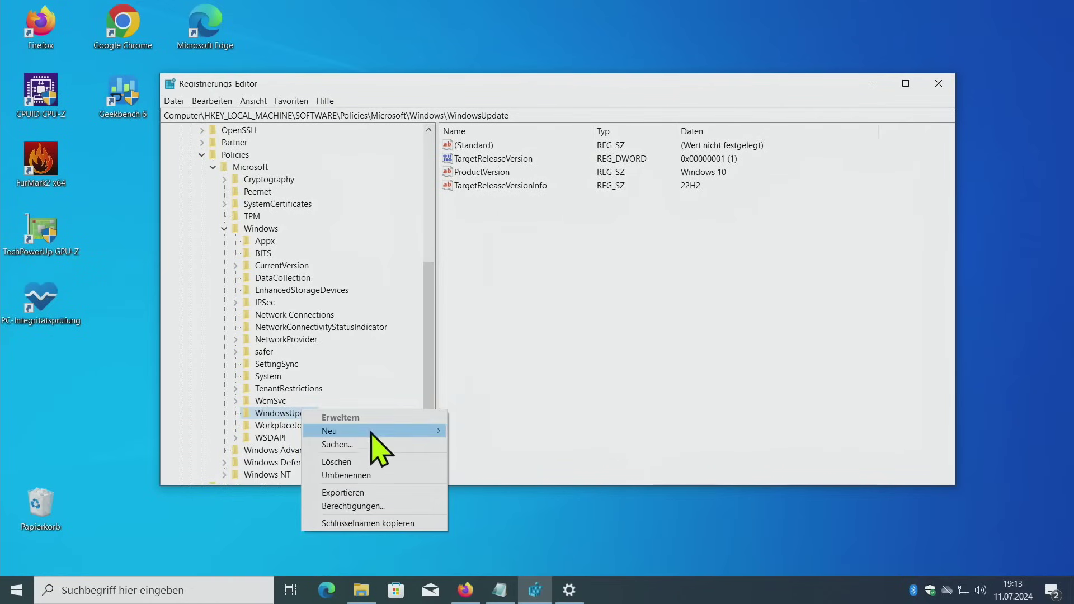
{"action": "left_click", "coordinate": [392, 493]}
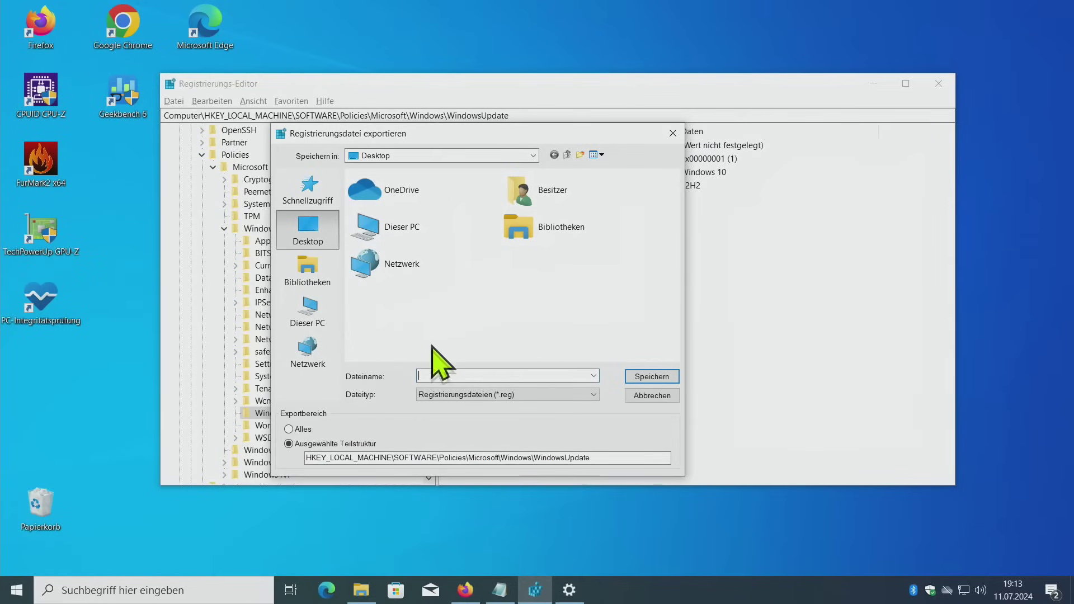
{"action": "right_click", "coordinate": [439, 375]}
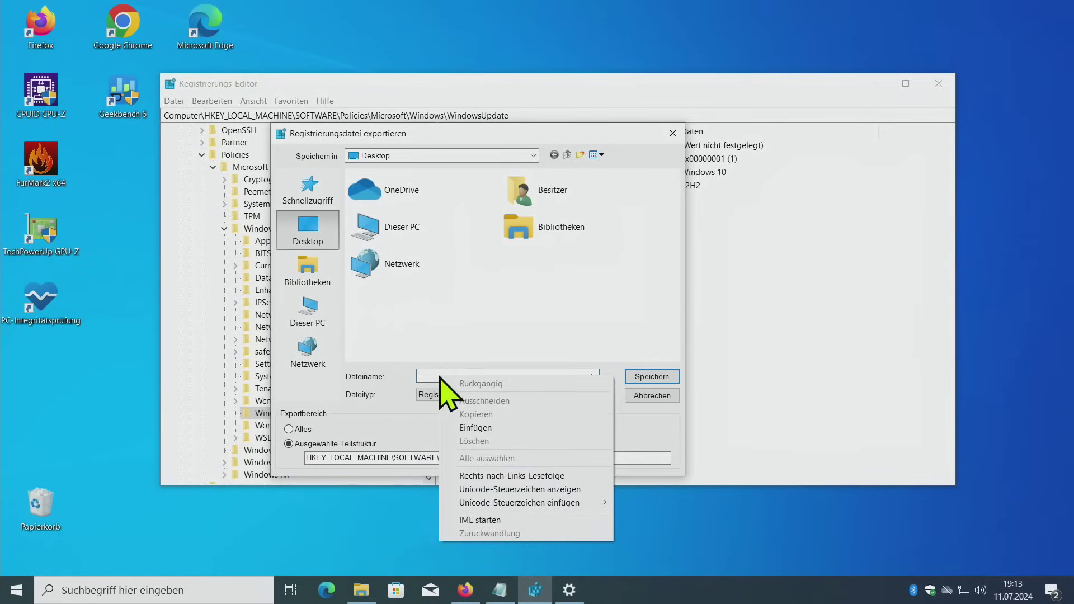
{"action": "left_click", "coordinate": [475, 429]}
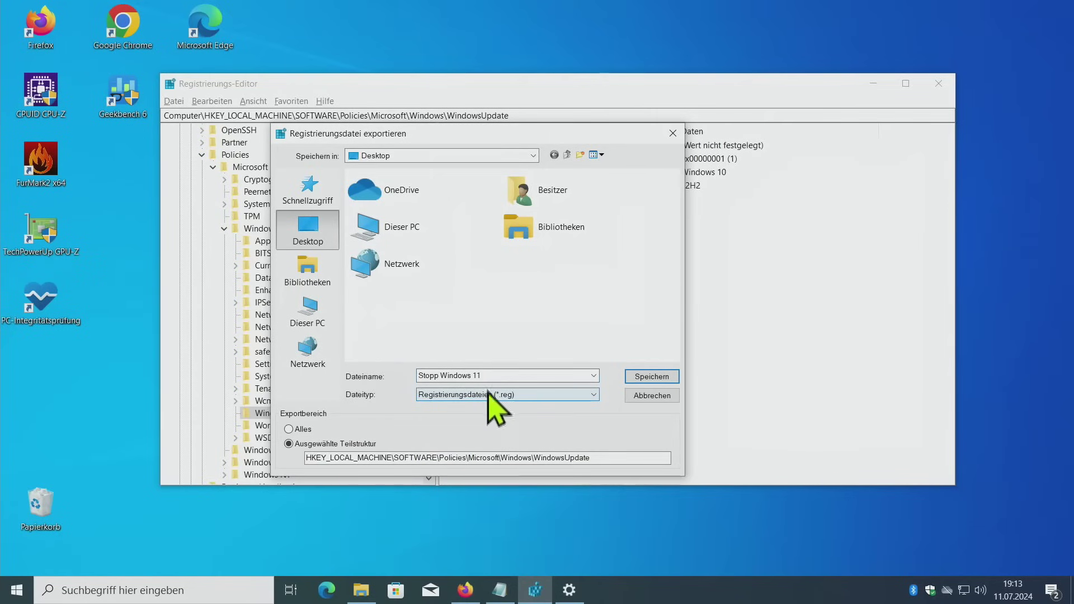
{"action": "left_click", "coordinate": [650, 376]}
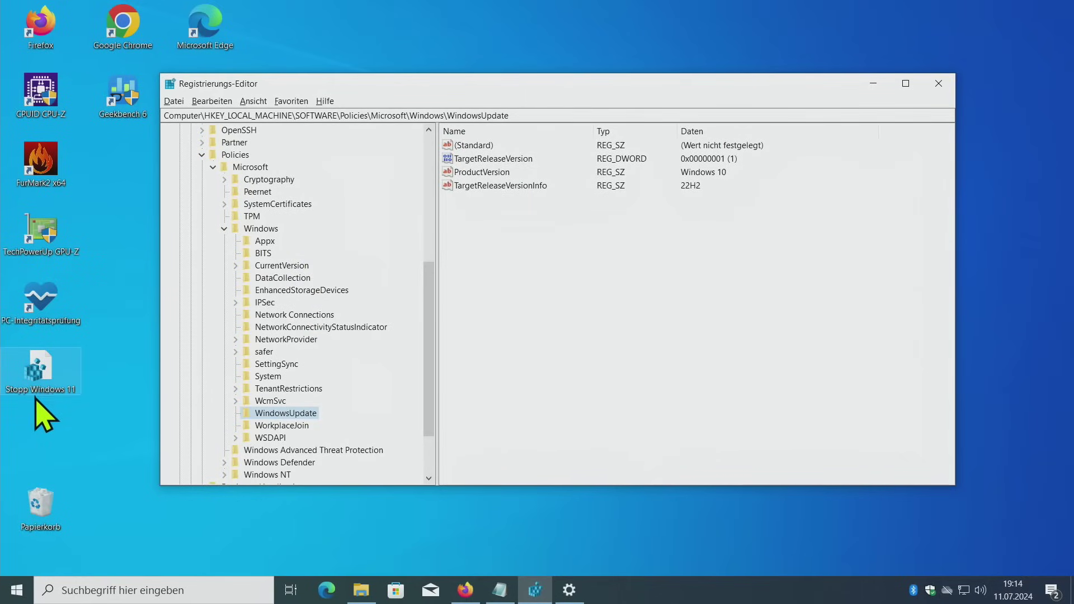
- Open the exported Stopp Windows 11 file in the text editor to review its registry entries, and close it
{"action": "right_click", "coordinate": [38, 374]}
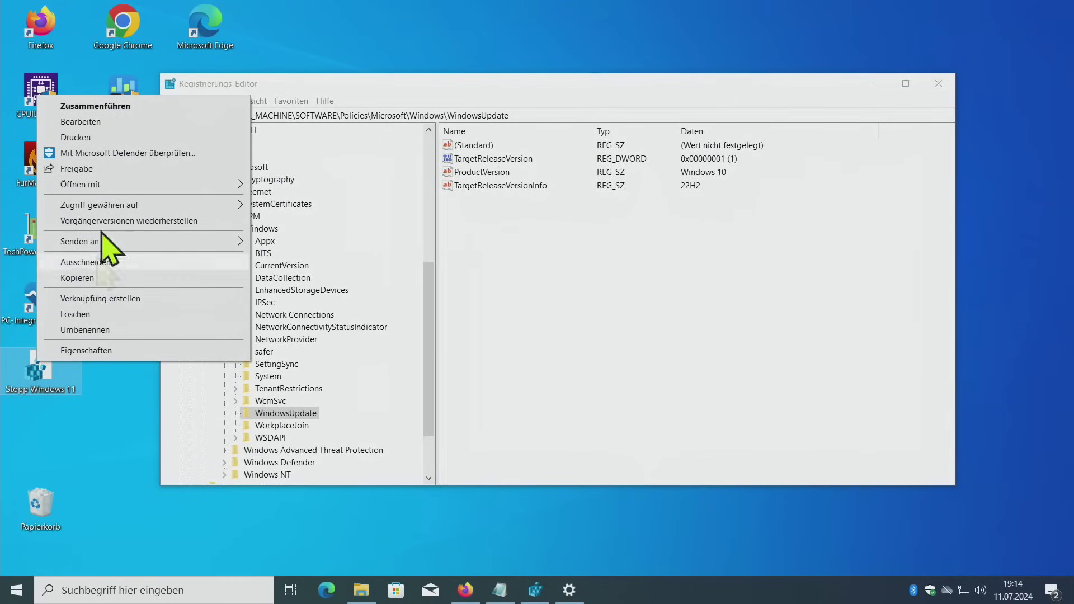
{"action": "left_click", "coordinate": [102, 122]}
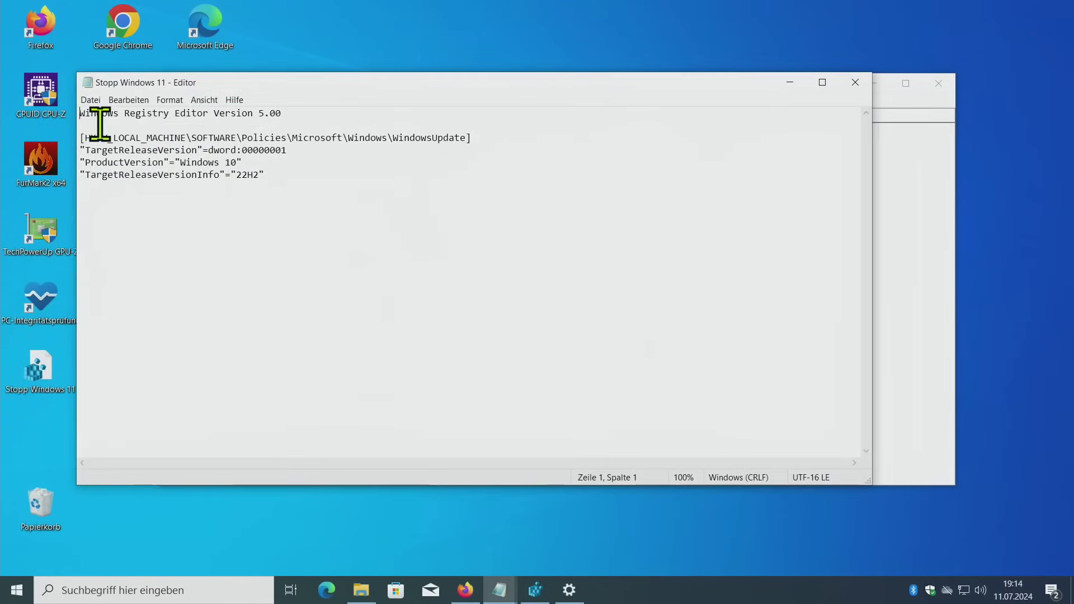
{"action": "left_click_drag", "start_coordinate": [287, 89], "coordinate": [416, 141]}
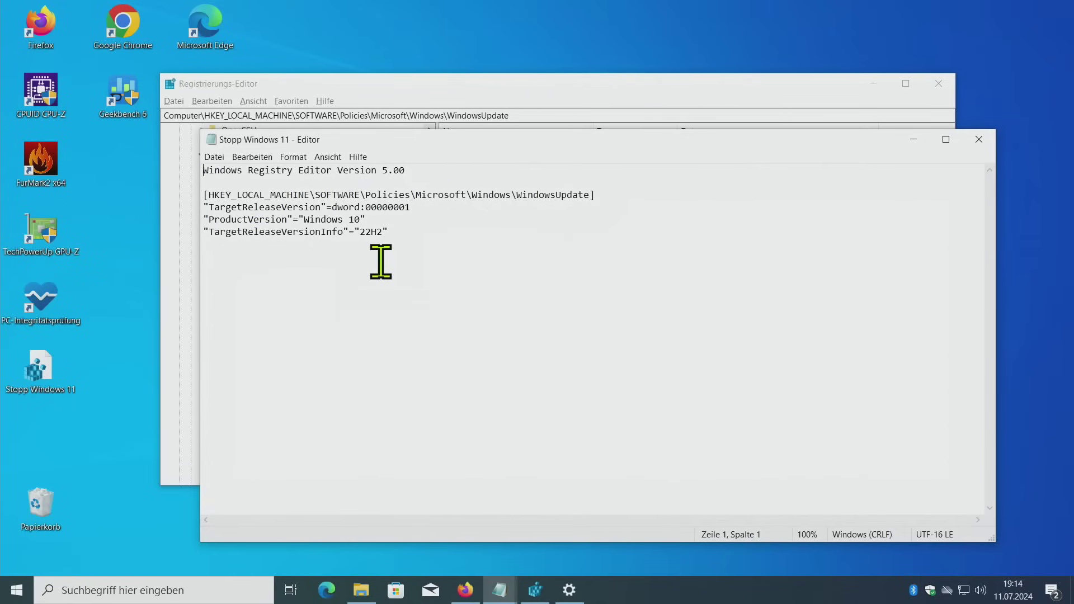
{"action": "left_click", "coordinate": [979, 139]}
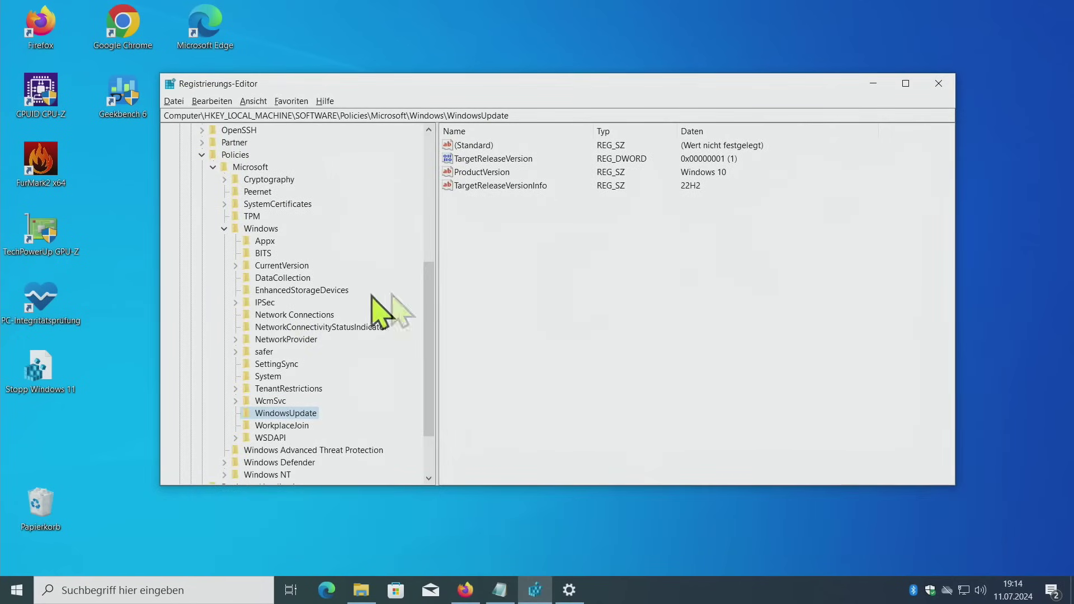
{"action": "right_click", "coordinate": [40, 373]}
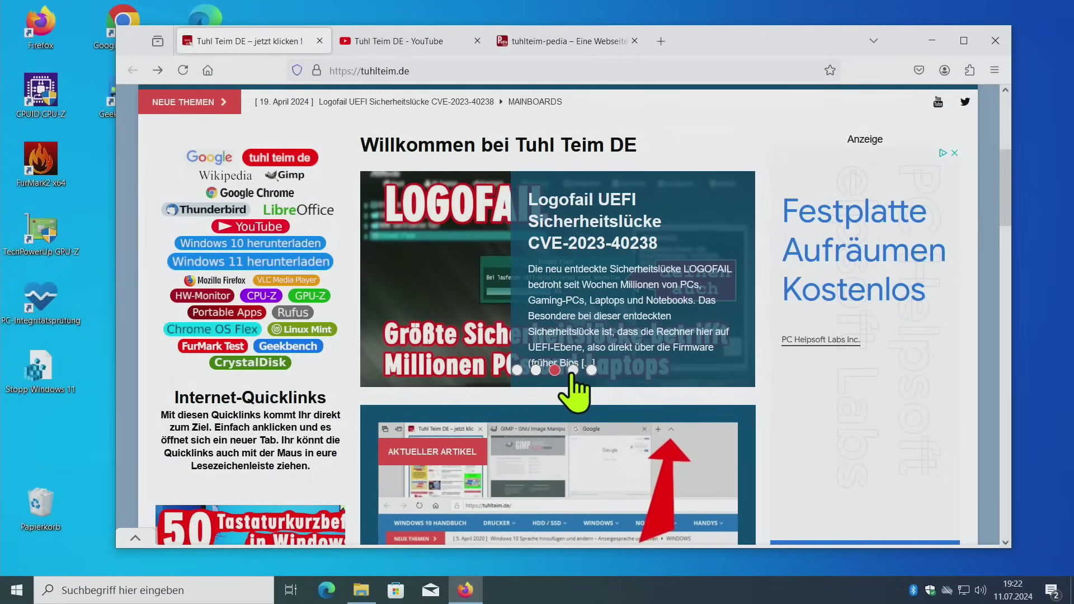
- Look through the featured article slides on the tuhlteim.de homepage in Firefox
{"action": "left_click", "coordinate": [572, 372]}
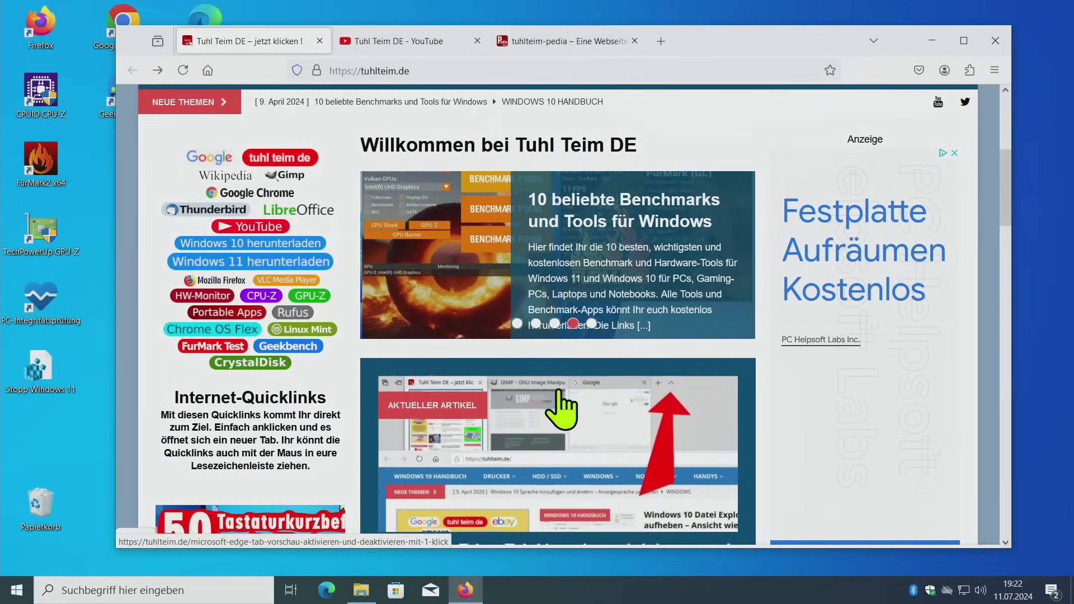
{"action": "left_click", "coordinate": [591, 323]}
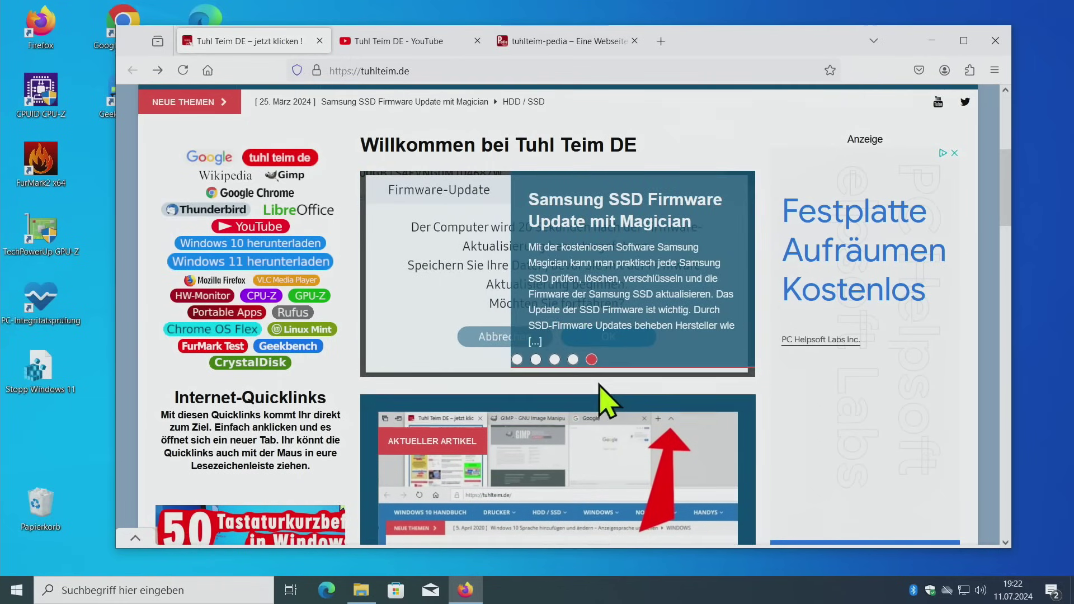
{"action": "left_click", "coordinate": [516, 359]}
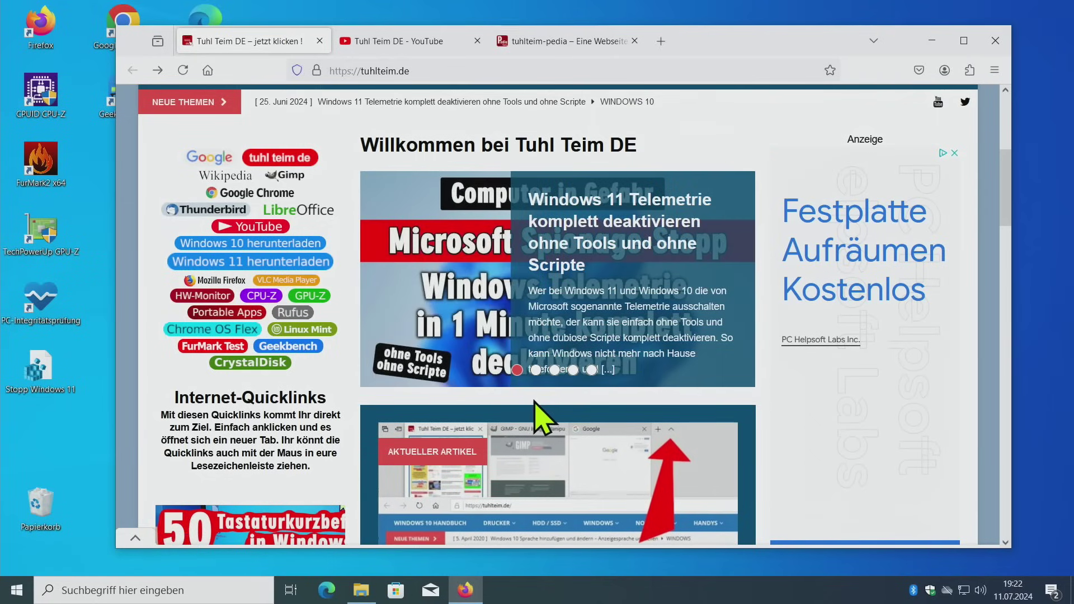
{"action": "left_click", "coordinate": [535, 370]}
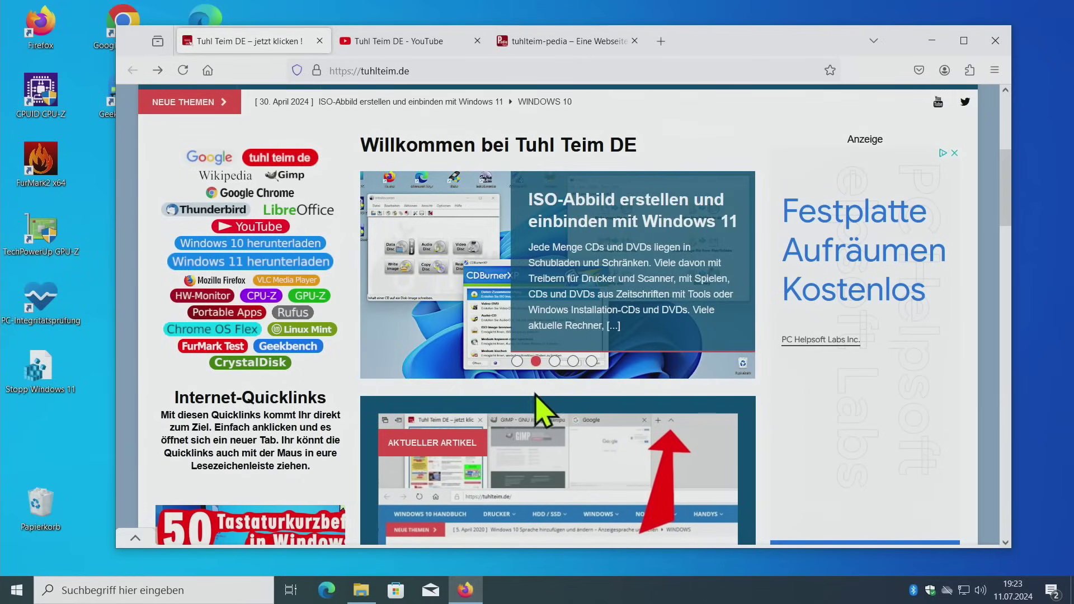
{"action": "left_click", "coordinate": [555, 362]}
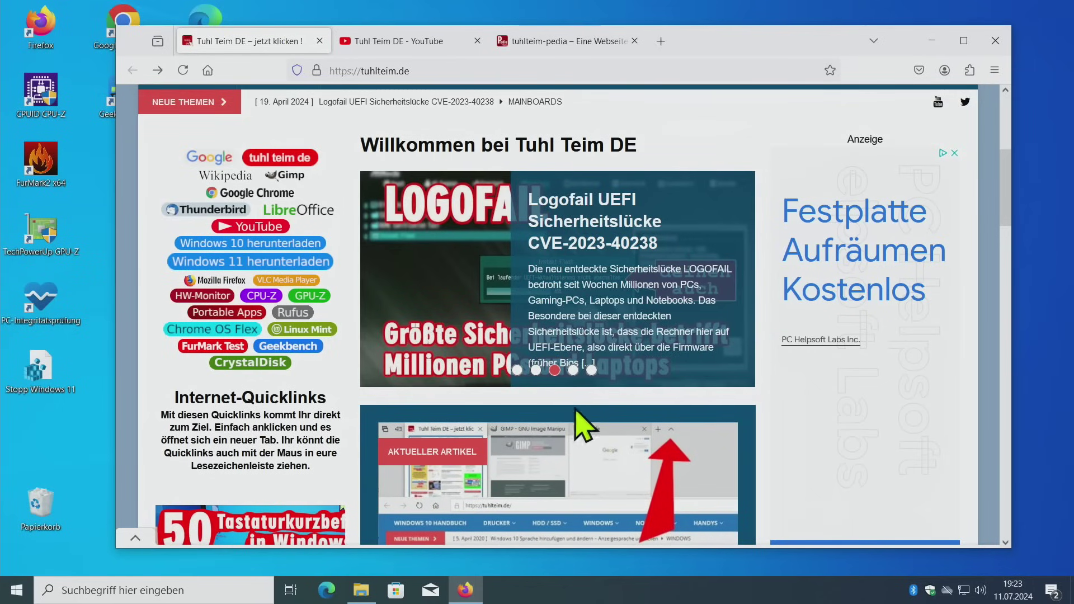
{"action": "left_click", "coordinate": [574, 370]}
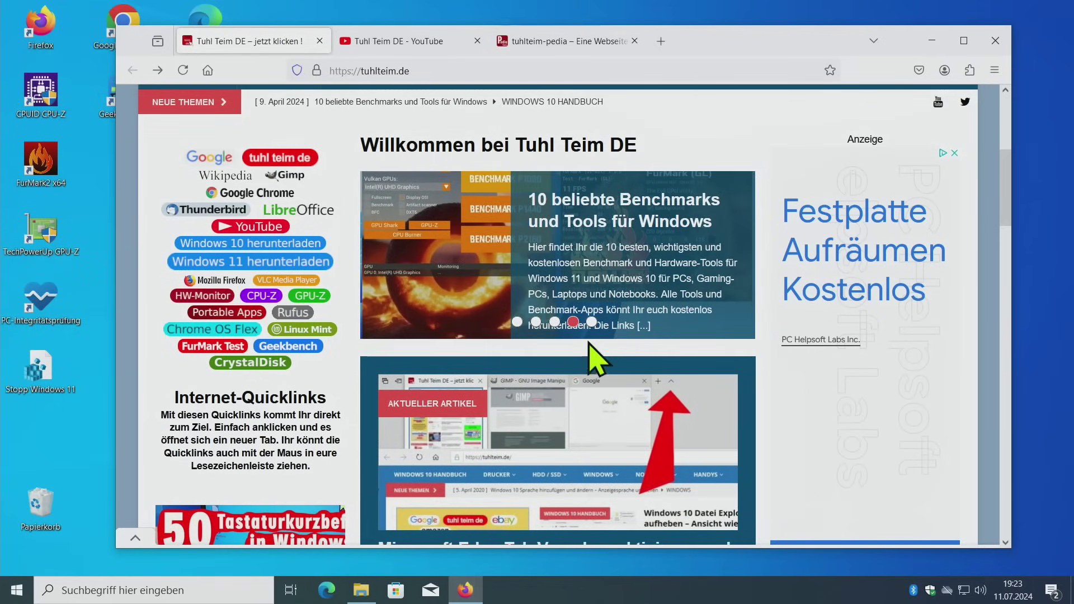
{"action": "left_click", "coordinate": [592, 324]}
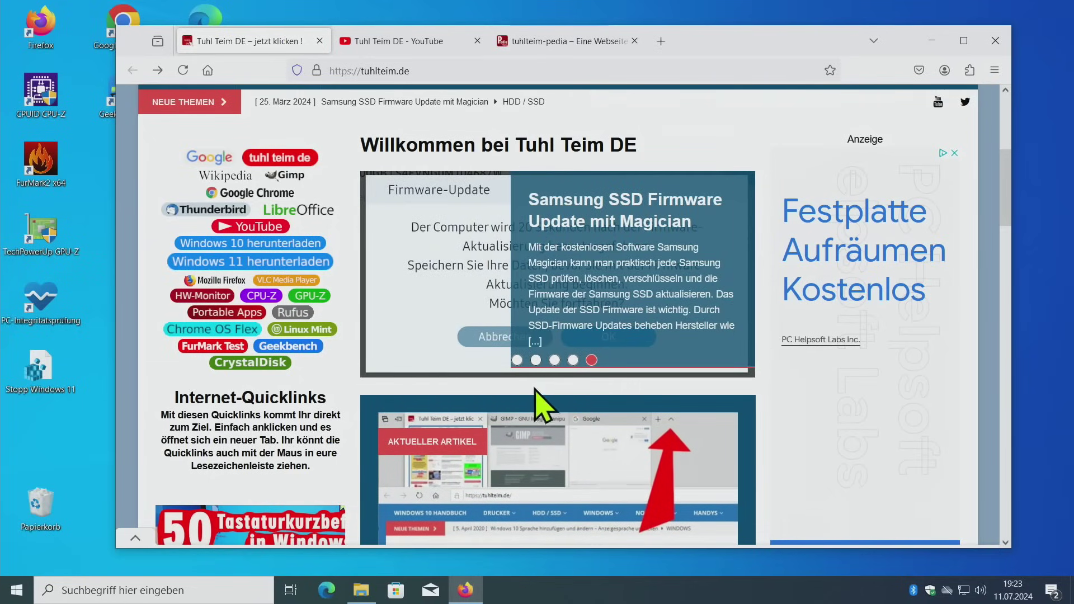
{"action": "left_click", "coordinate": [517, 360]}
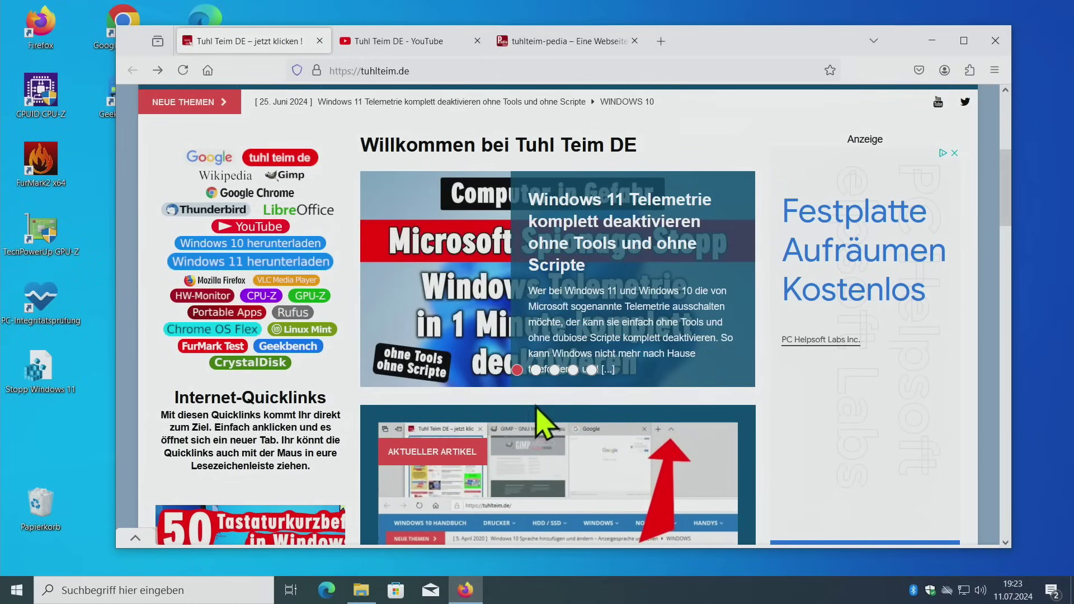
{"action": "left_click", "coordinate": [535, 370]}
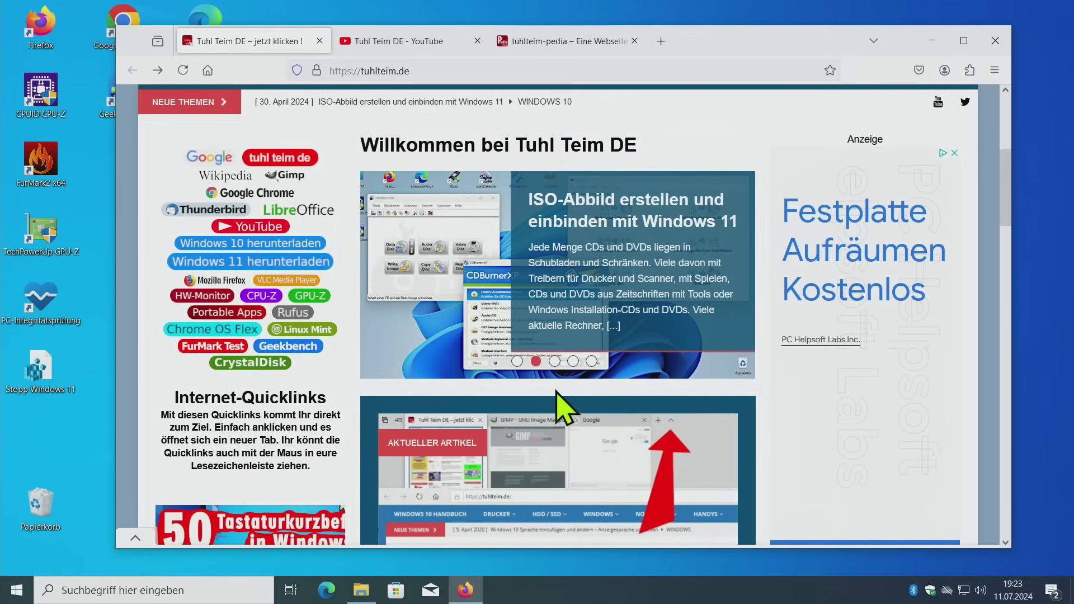
{"action": "left_click", "coordinate": [555, 362]}
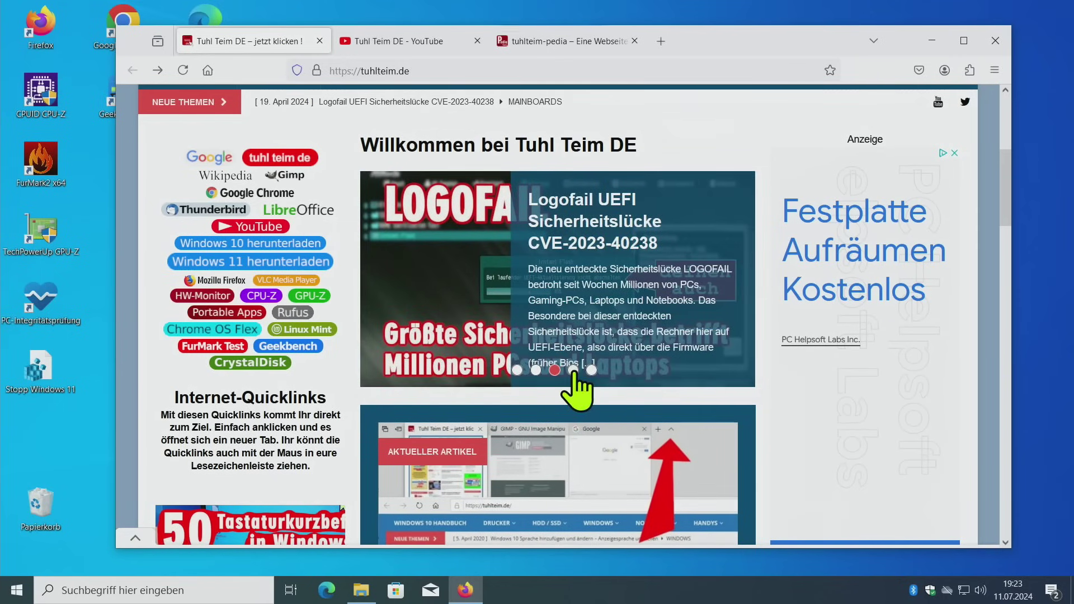
{"action": "left_click", "coordinate": [573, 370]}
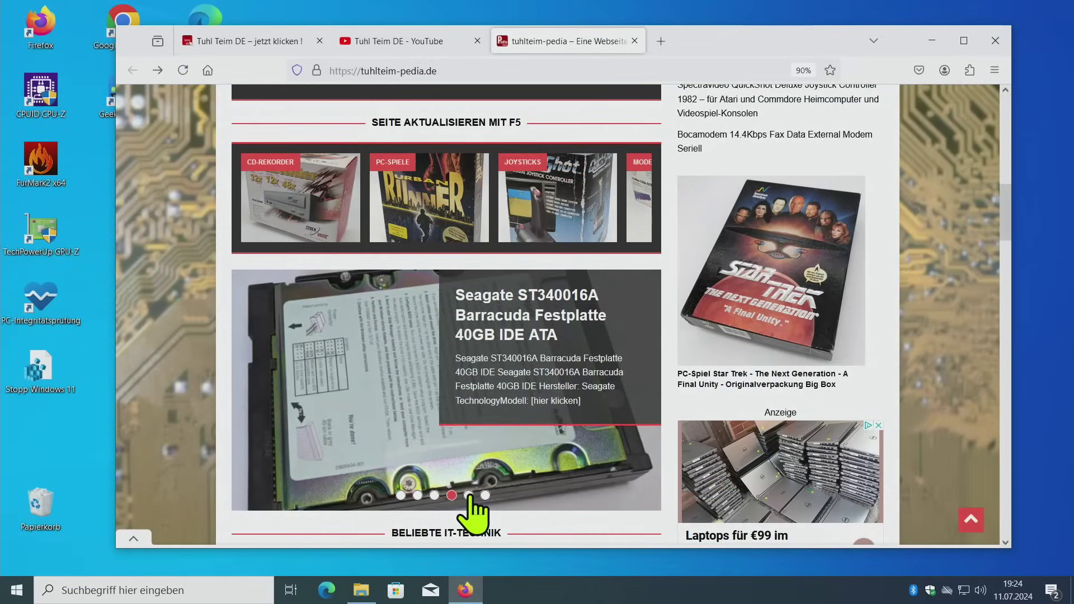
- Browse through the featured hardware and game article slides in the tuhlteim-pedia.de homepage slider
{"action": "left_click", "coordinate": [469, 495]}
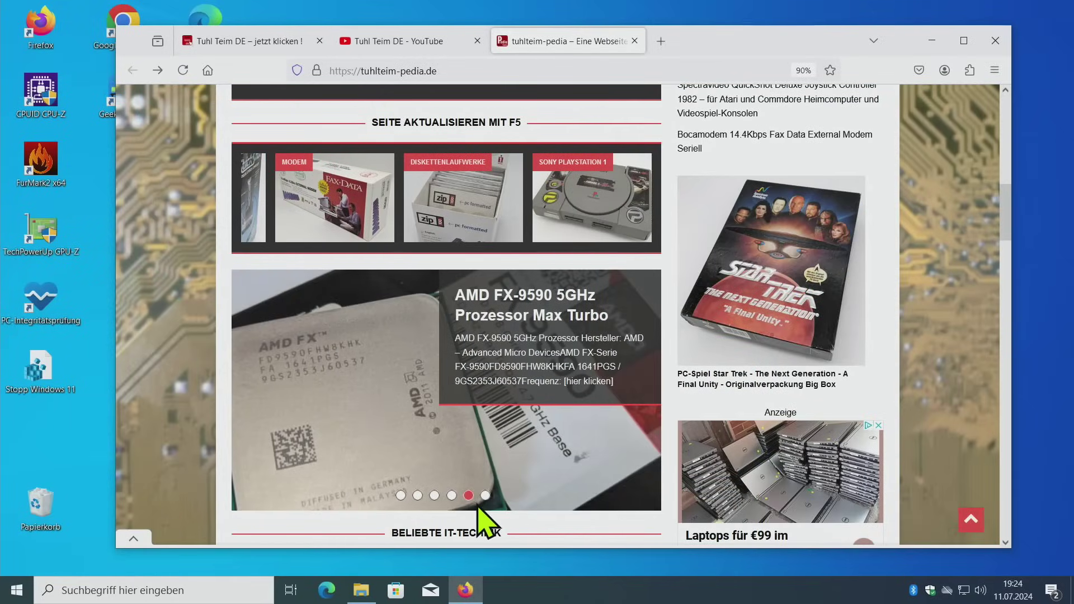
{"action": "left_click", "coordinate": [484, 496]}
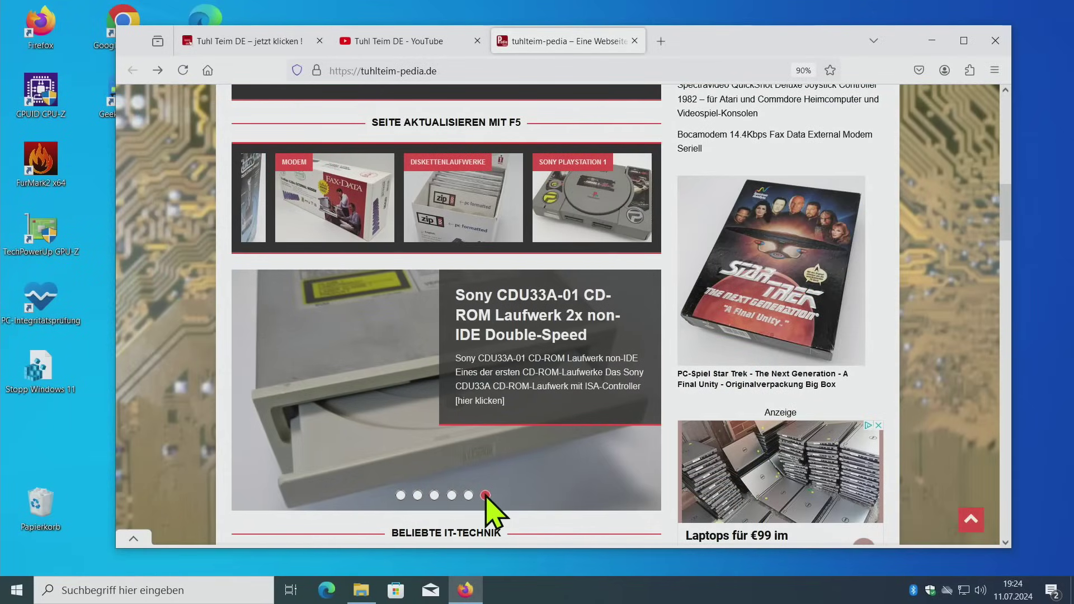
{"action": "left_click", "coordinate": [401, 495]}
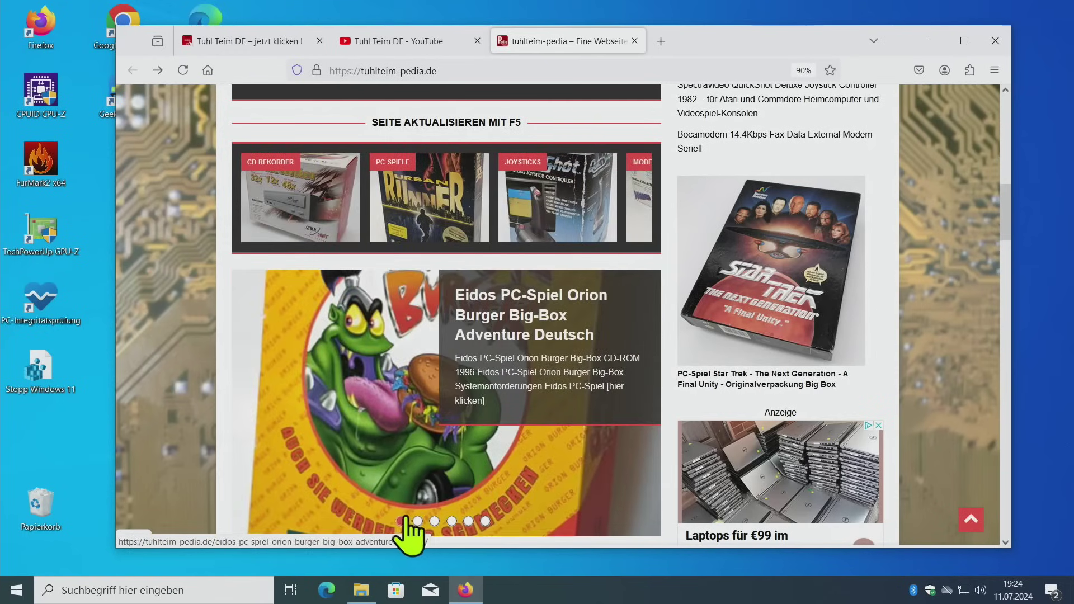
{"action": "left_click", "coordinate": [418, 519]}
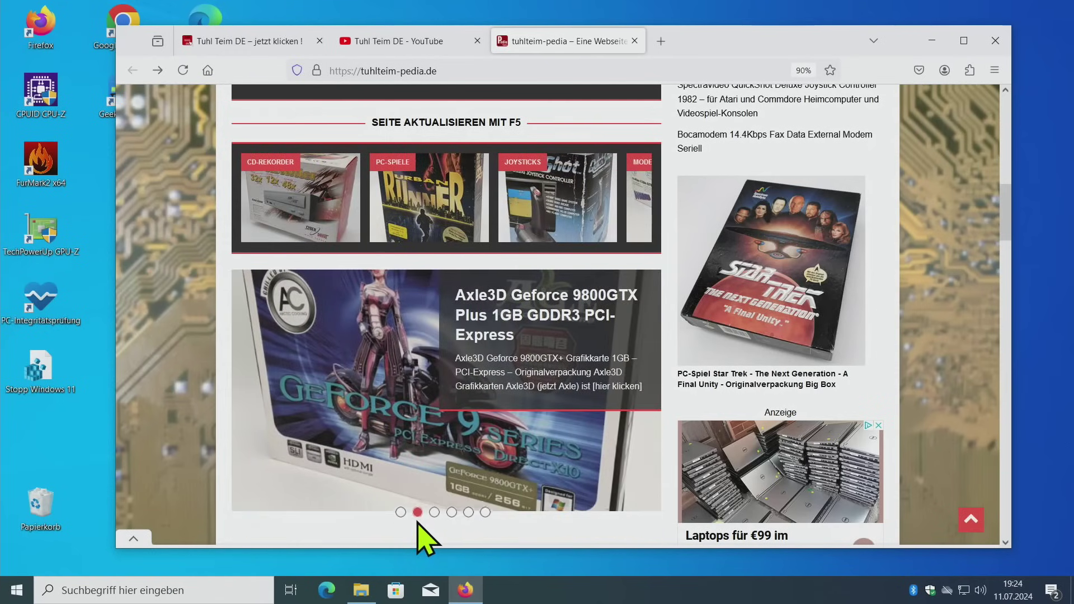
{"action": "left_click", "coordinate": [435, 495]}
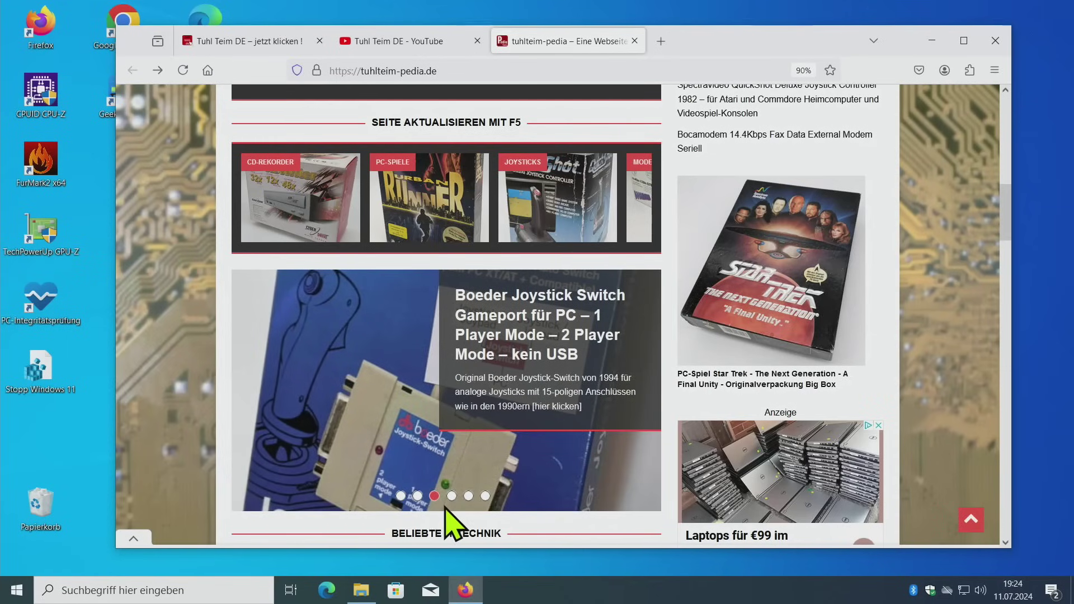
{"action": "left_click", "coordinate": [453, 498]}
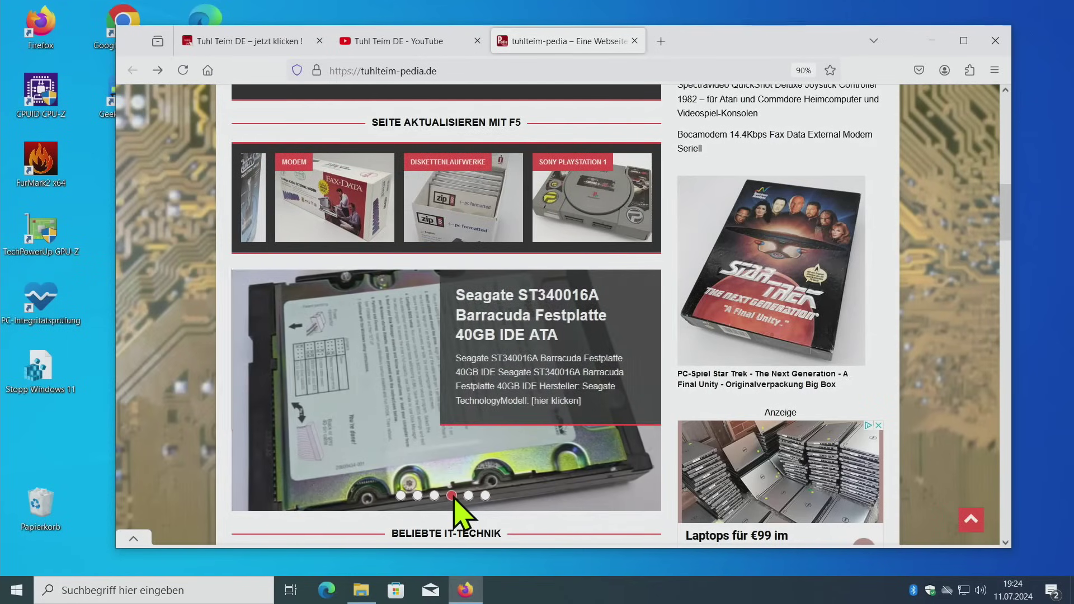